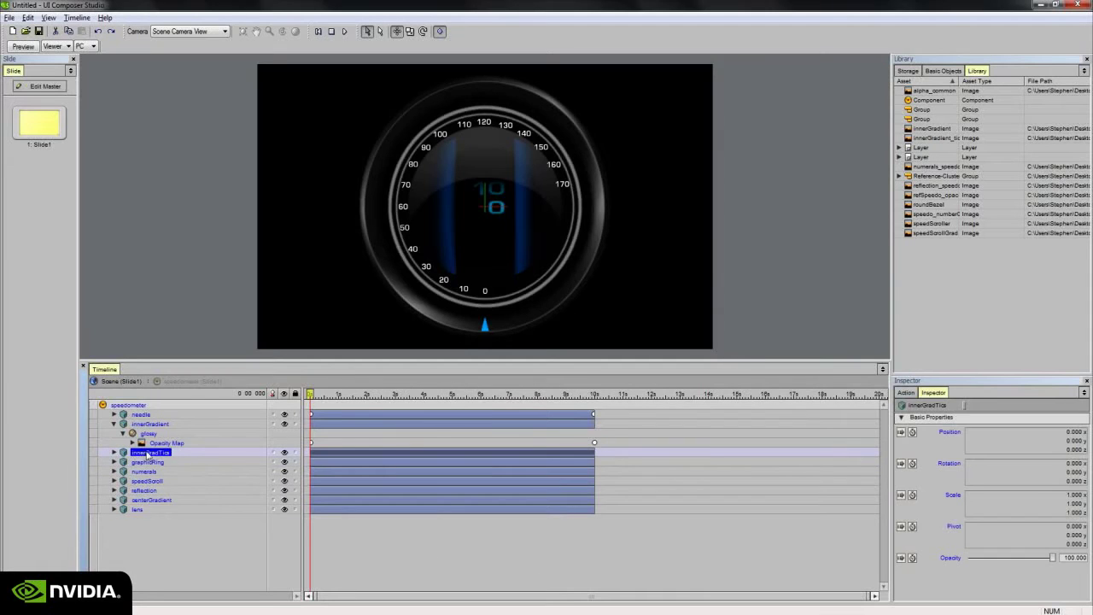
Keyframe the innerGradTics Opacity Map's U Position to -0.2 at 10 seconds, then preview mid-animation
left_click(114, 453)
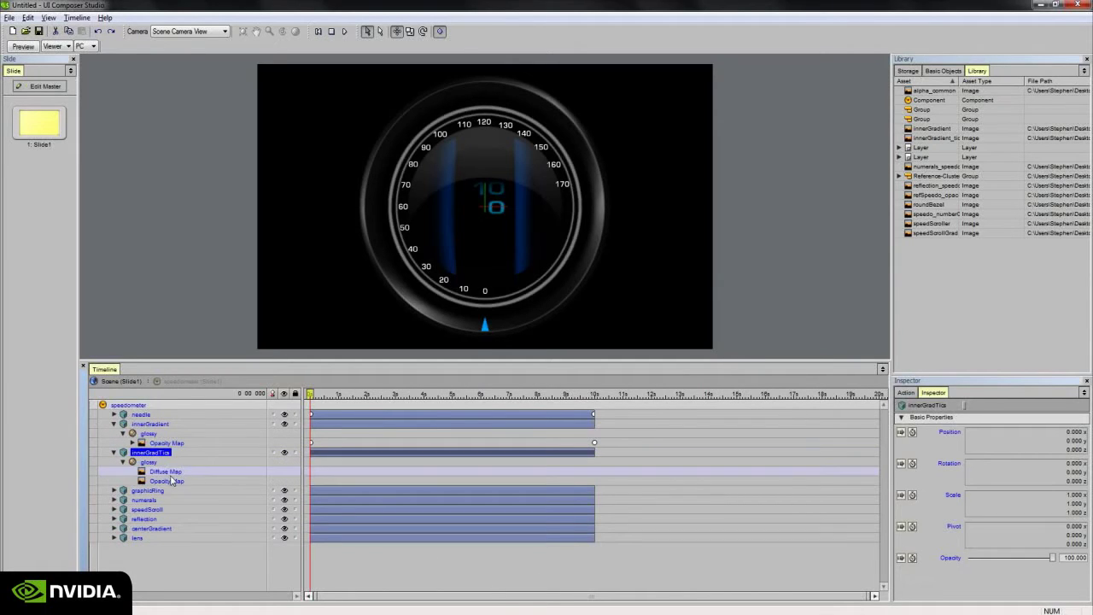
left_click(170, 481)
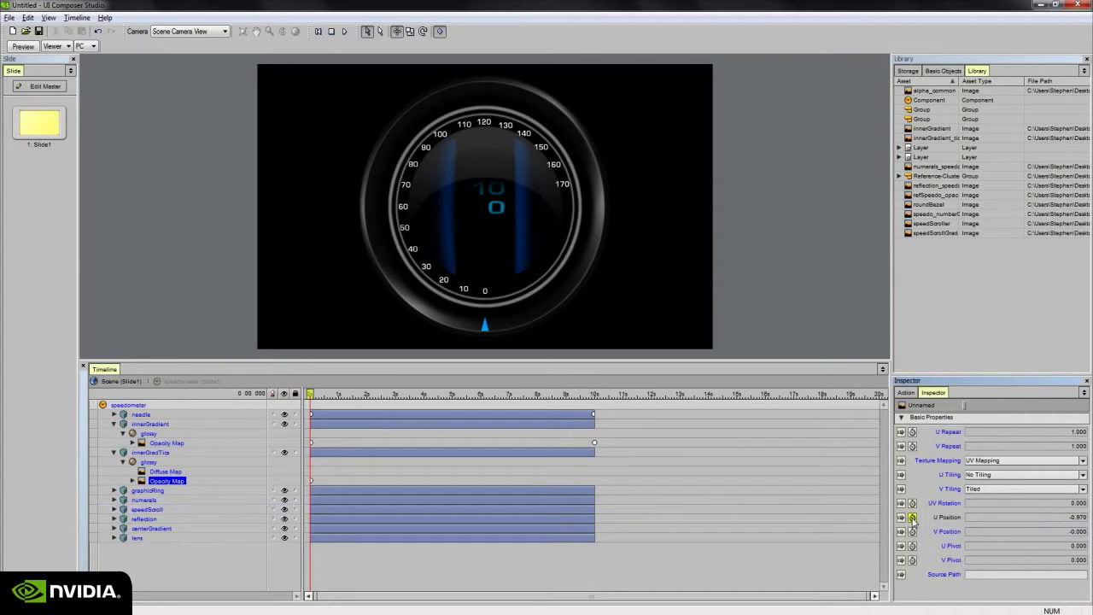
left_click_drag(357, 395, 679, 447)
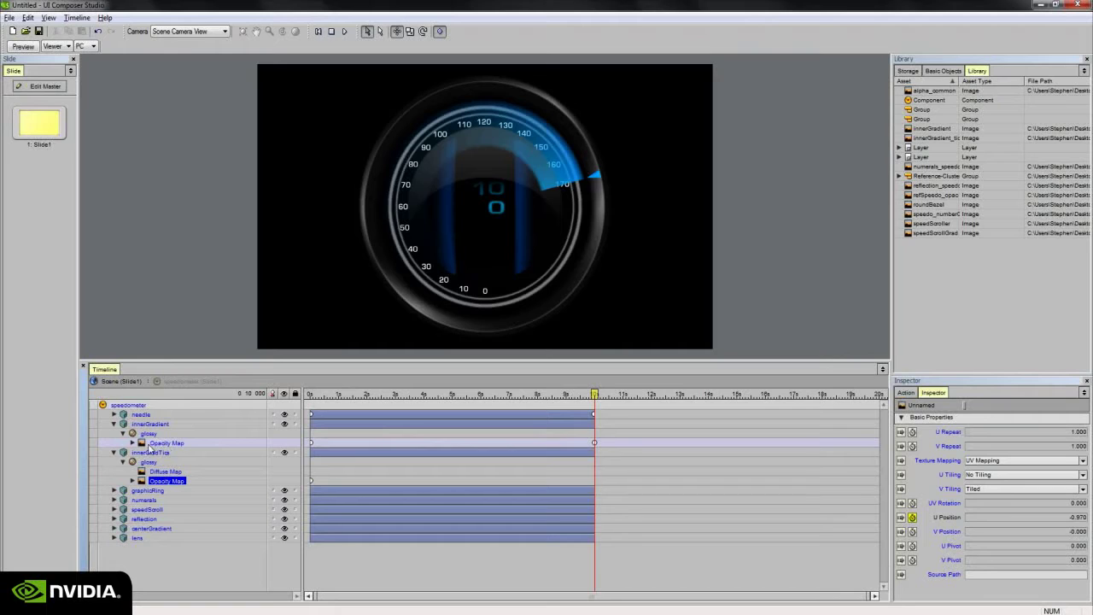
left_click(1064, 518)
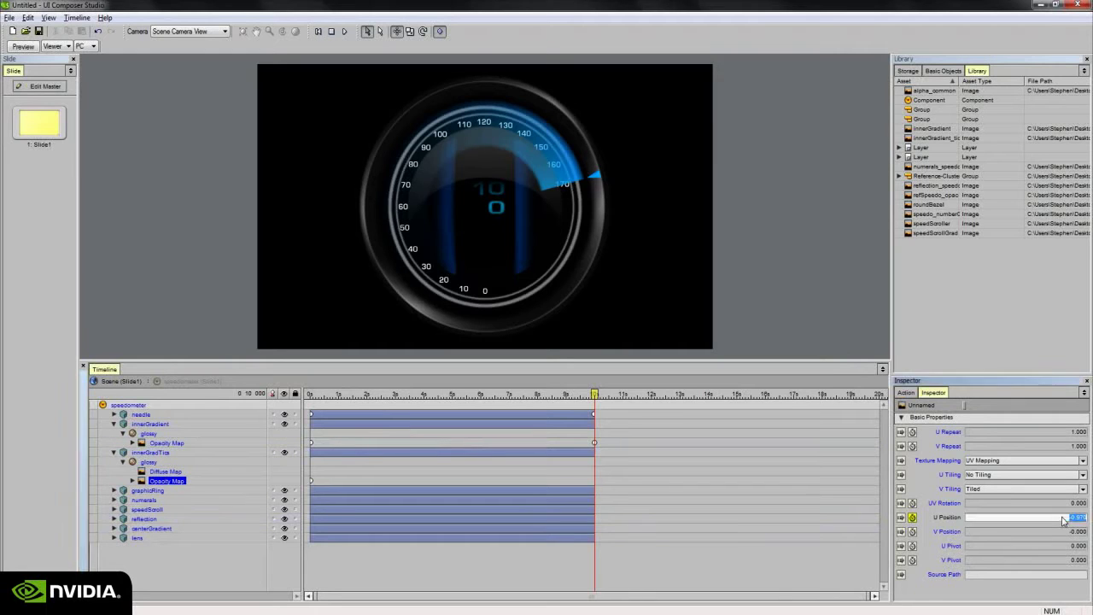
key("BackSpace")
type("-.2")
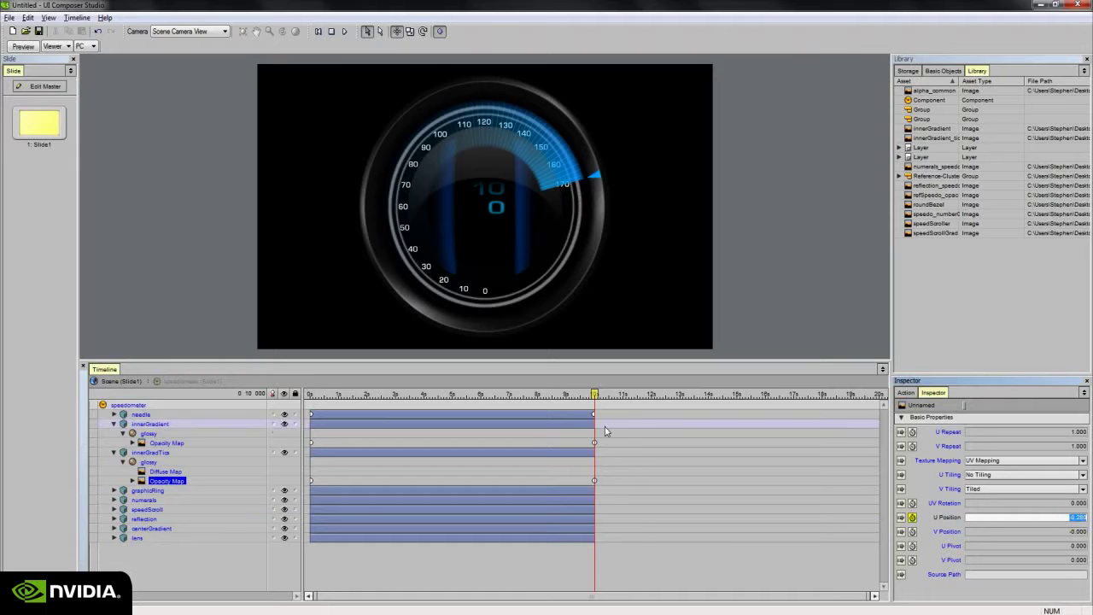
left_click_drag(593, 396, 309, 395)
Collapse innerGradTics and innerGradient, then select graphicRing's transMat material
left_click(114, 452)
left_click(114, 423)
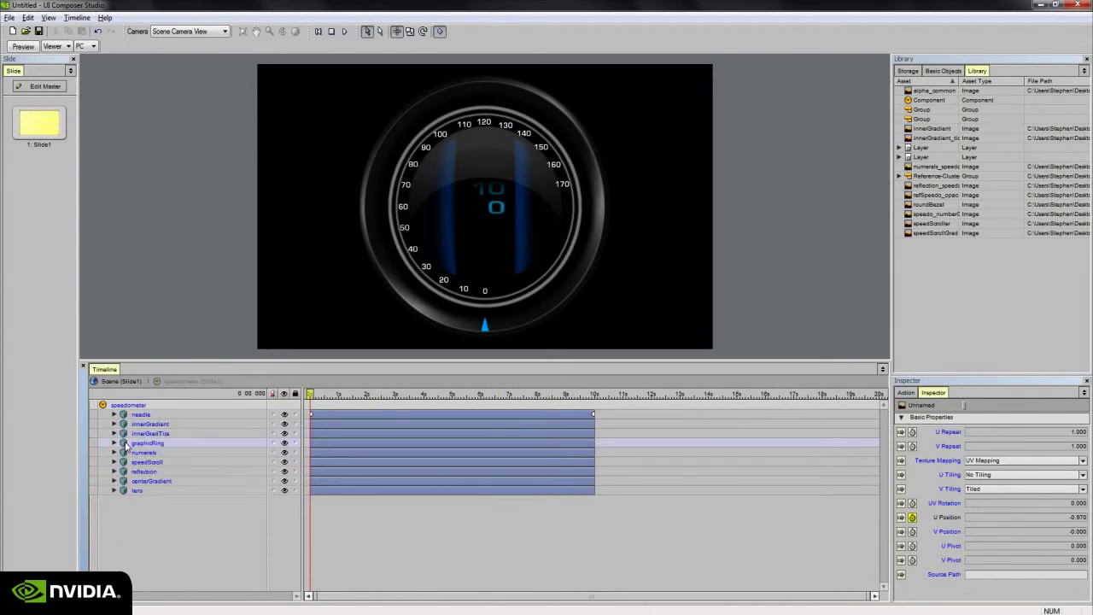
left_click(147, 443)
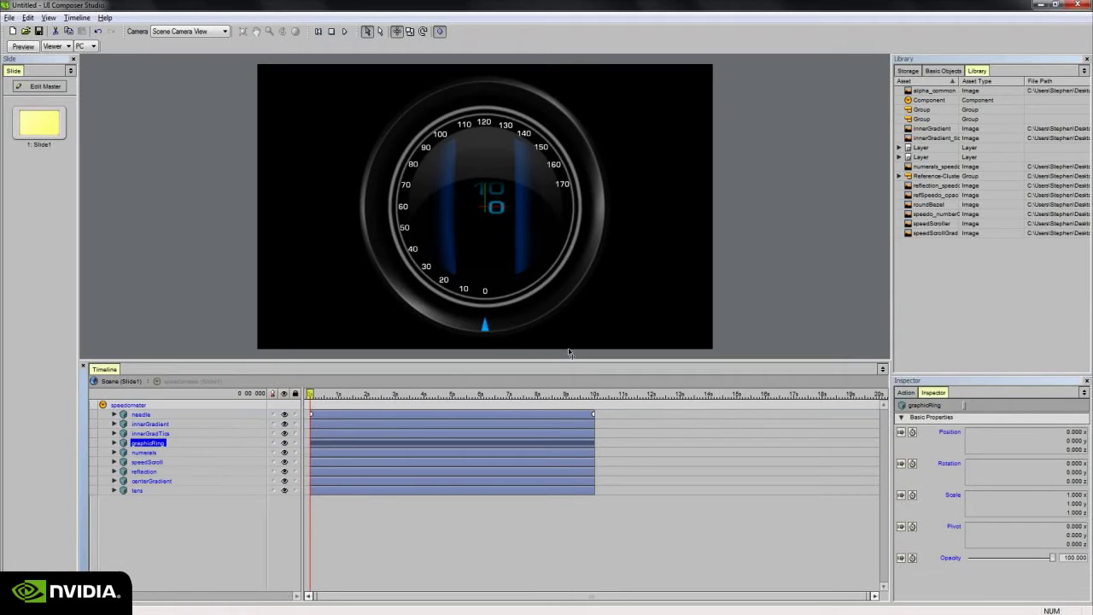
left_click(114, 443)
left_click(137, 453)
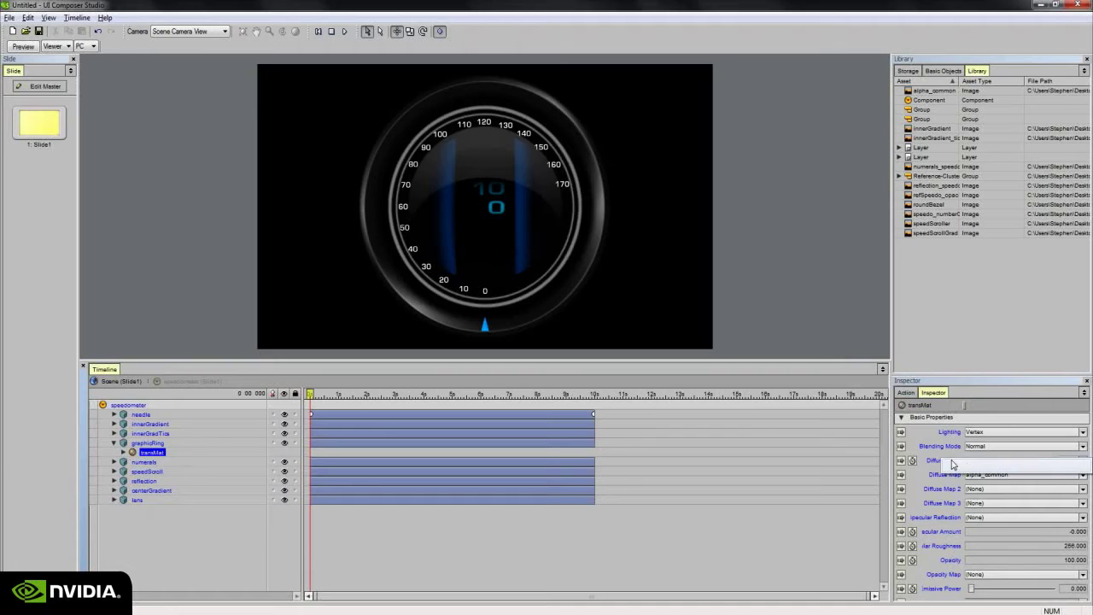
Set transMat's Diffuse Color to light blue at 0 seconds and enable its animation
left_click(963, 466)
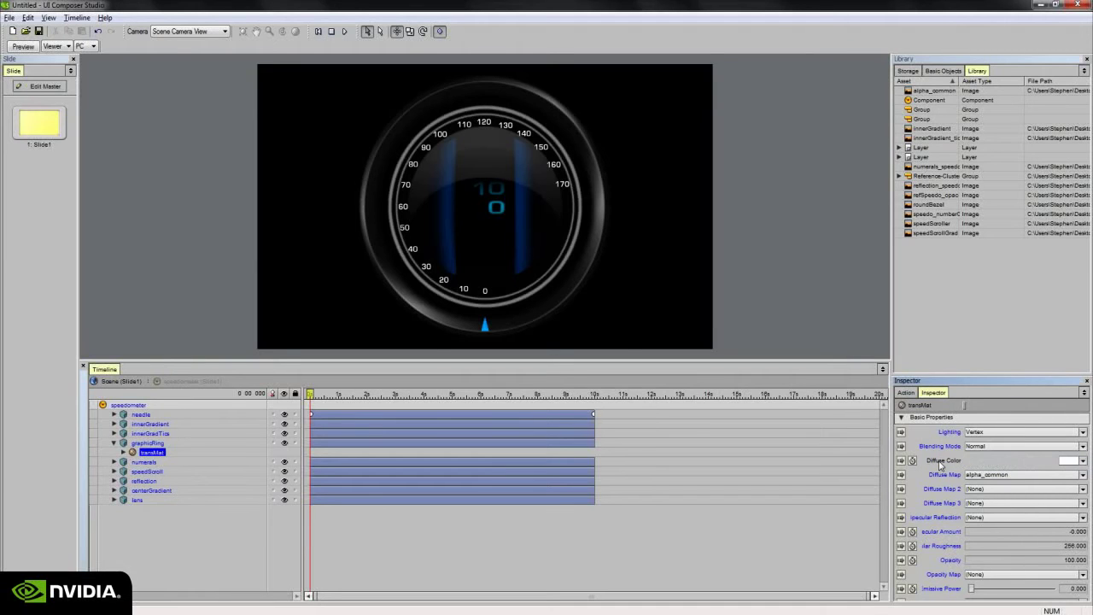
left_click(1071, 464)
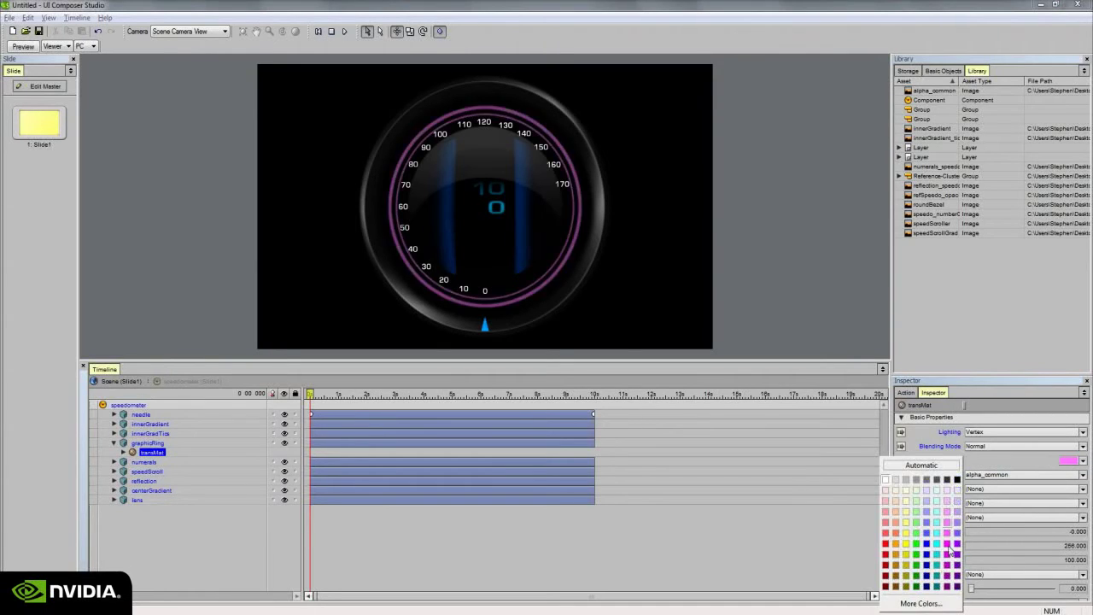
left_click(922, 605)
left_click(806, 568)
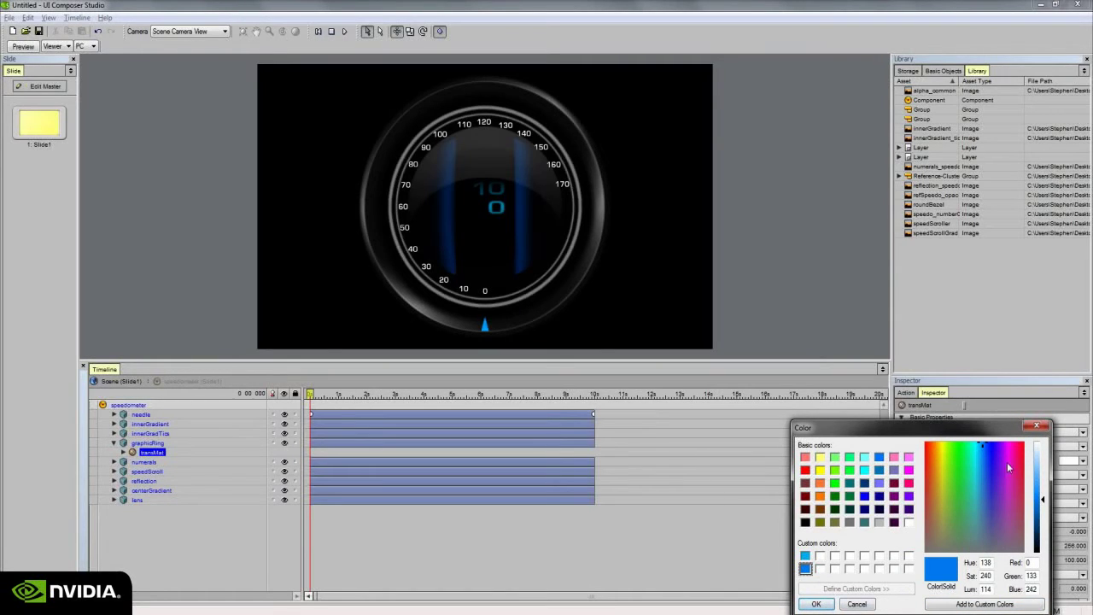
left_click_drag(1038, 467, 1042, 459)
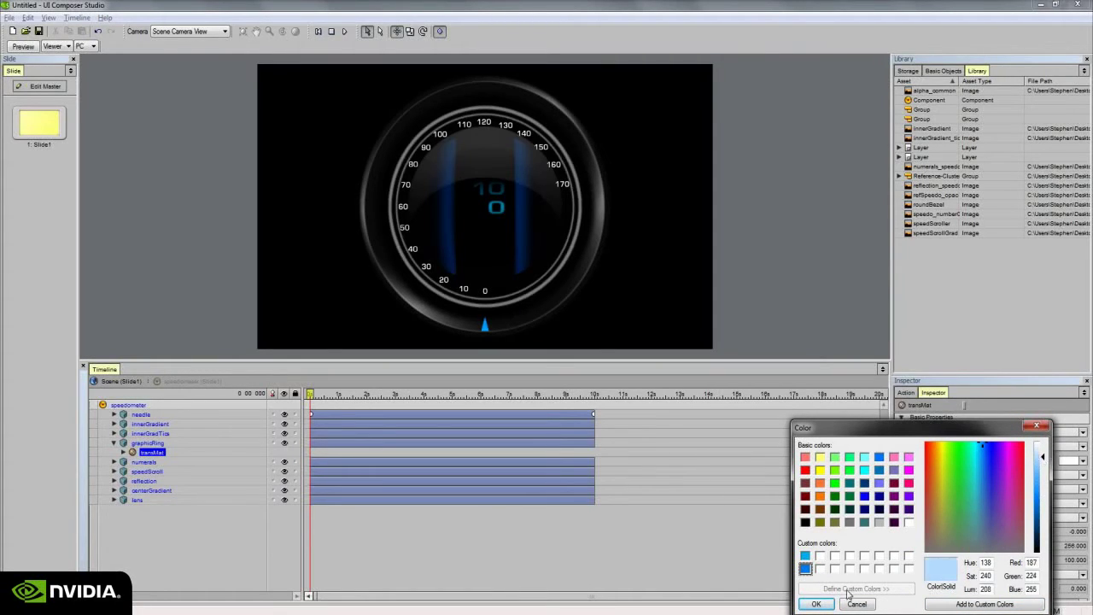
left_click(815, 604)
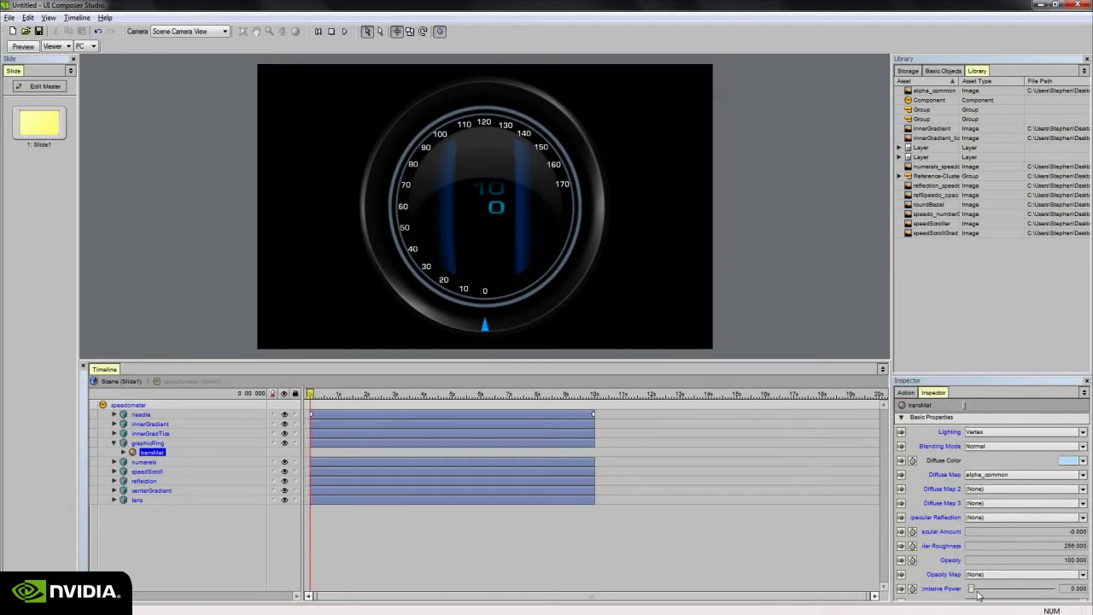
left_click(912, 460)
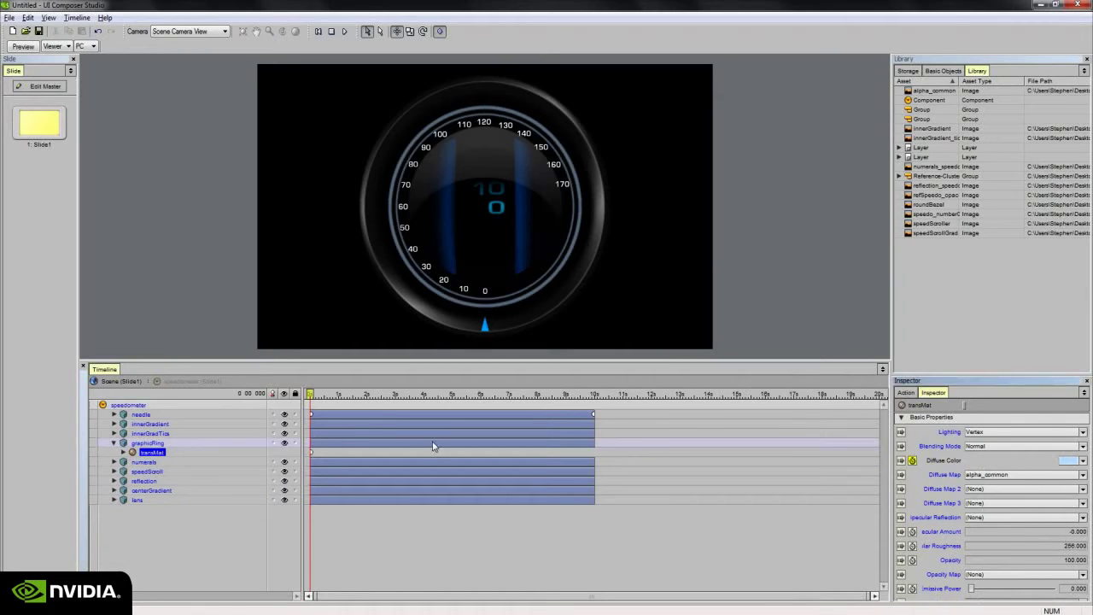
At 10 seconds set the Diffuse Color to the saved blue, then preview the change
left_click(353, 395)
left_click_drag(385, 398, 655, 402)
left_click(1068, 462)
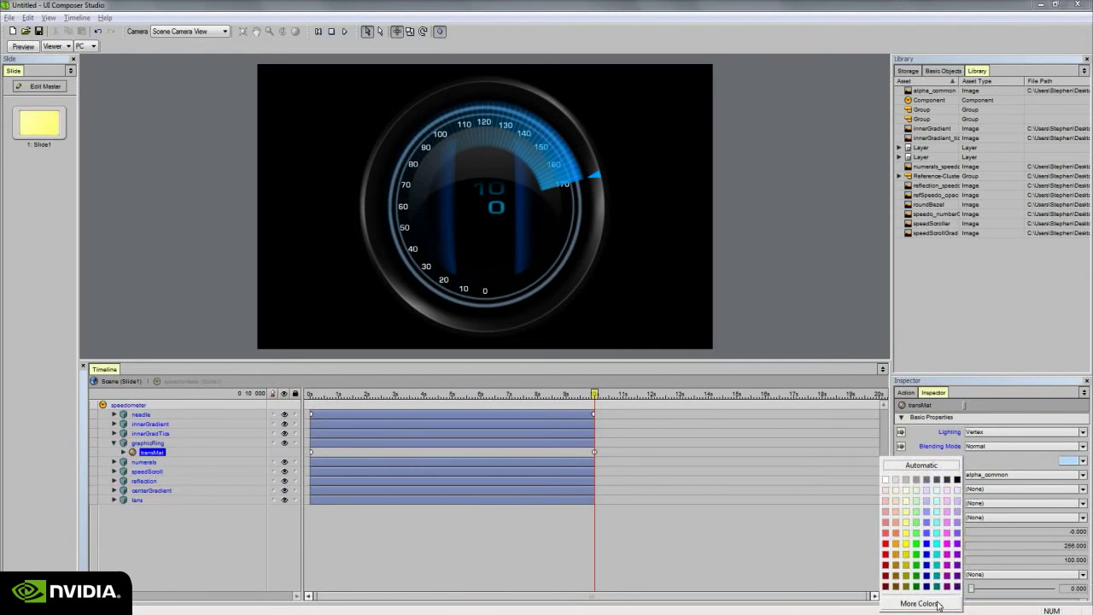
left_click(940, 603)
left_click(805, 557)
left_click(816, 604)
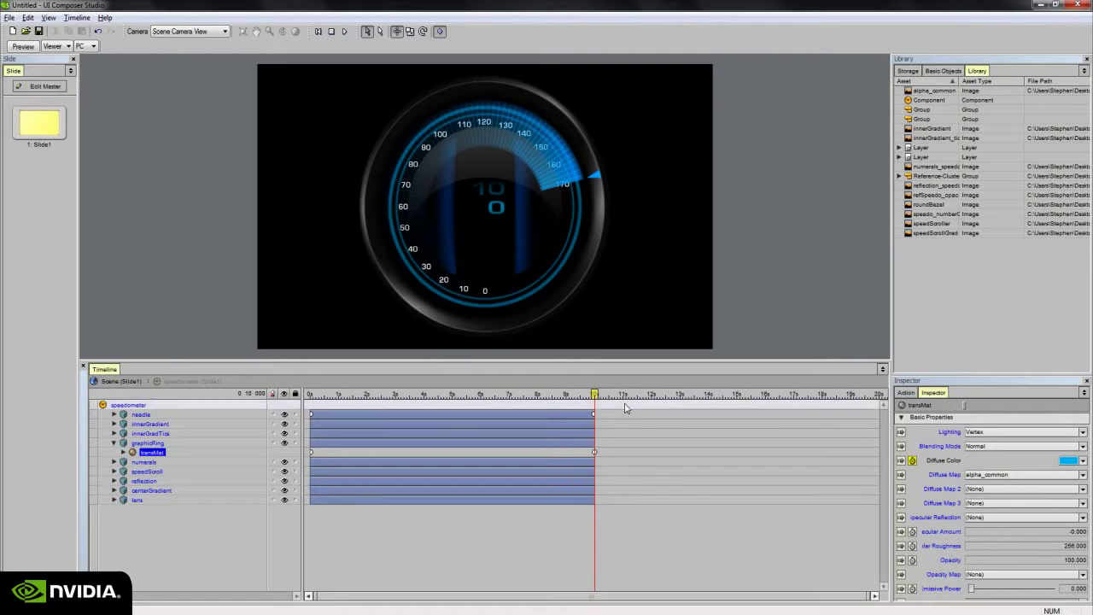
left_click_drag(587, 398, 311, 420)
Unlink graphicRing's Scale property from the master slide so it can animate
left_click(195, 444)
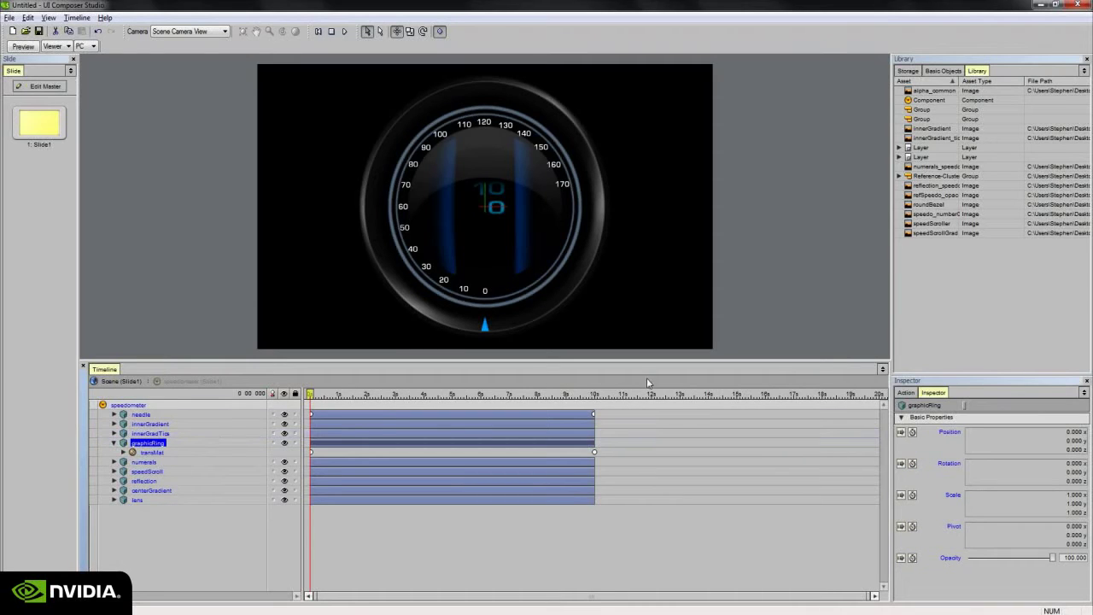
right_click(943, 495)
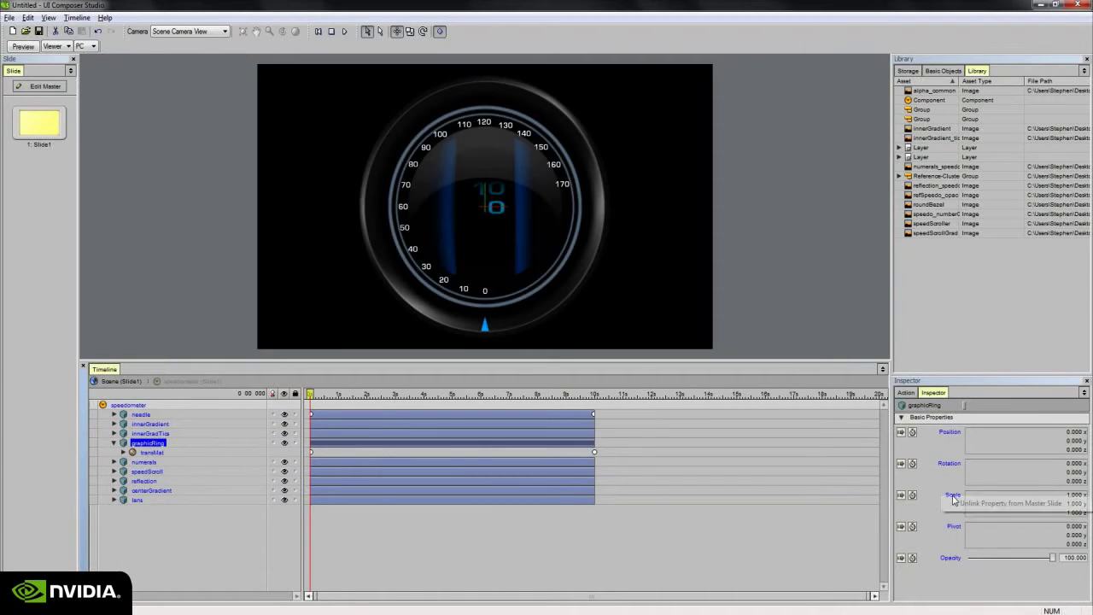
left_click(976, 503)
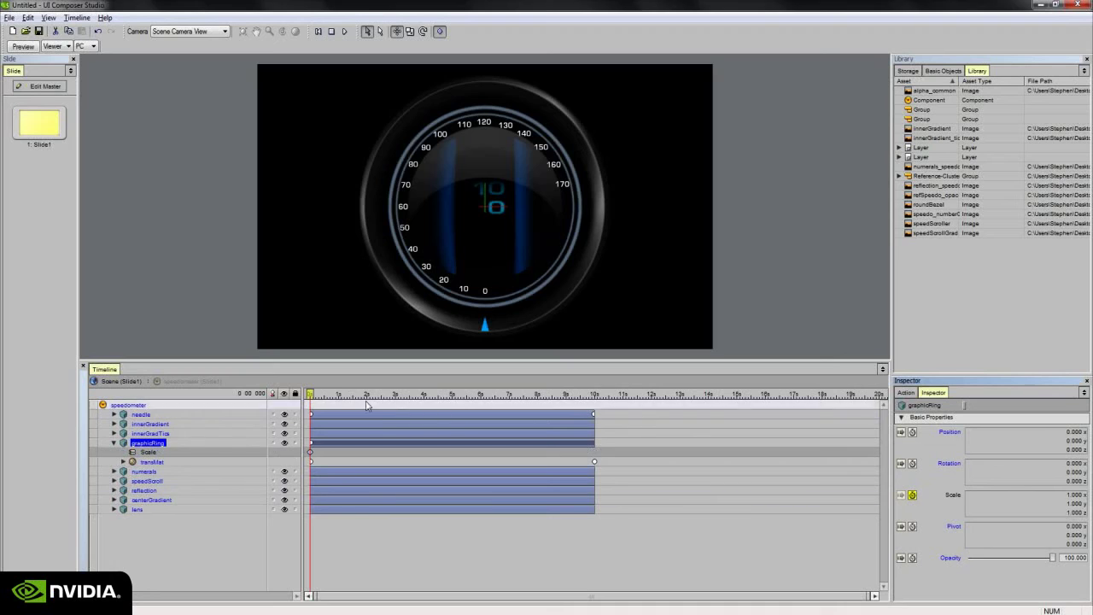
At 10 seconds, enlarge the ring to about scale 1.13, then preview the growth
left_click_drag(318, 395, 594, 395)
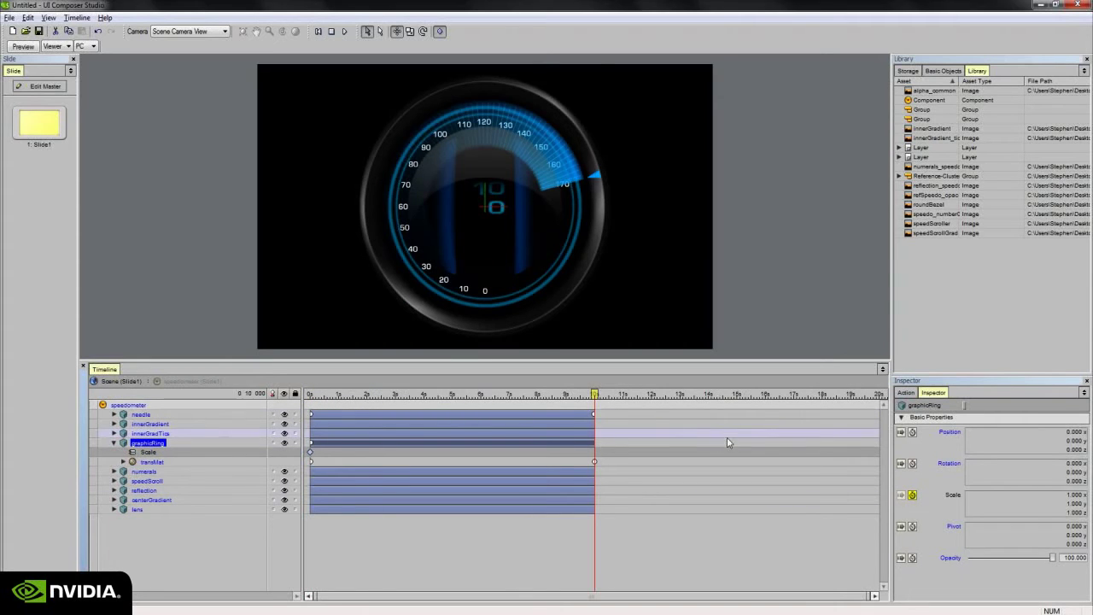
left_click(410, 31)
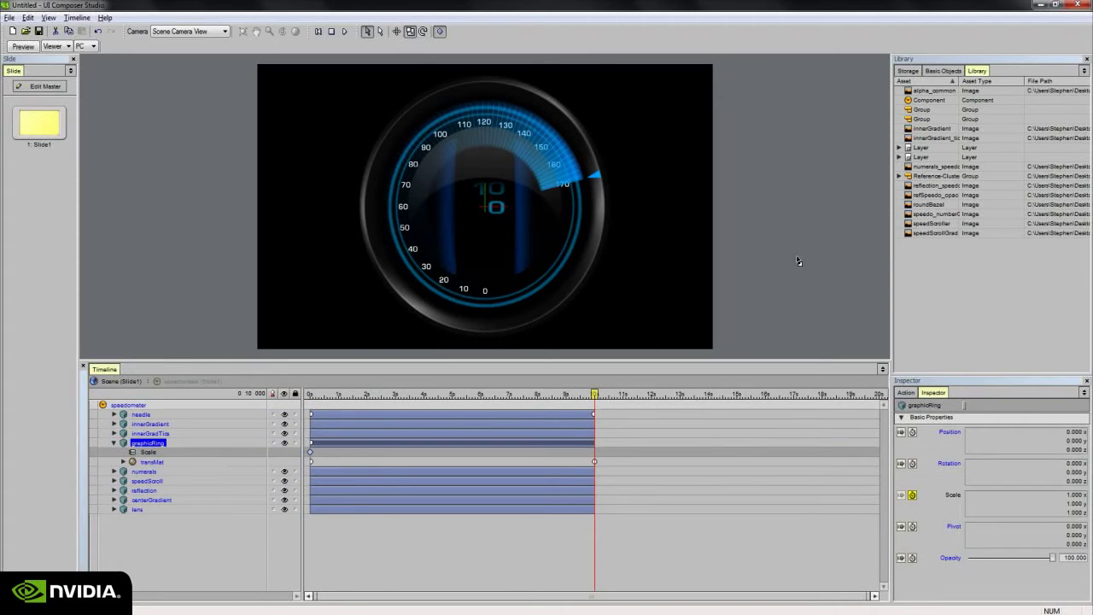
left_click_drag(793, 261, 805, 266)
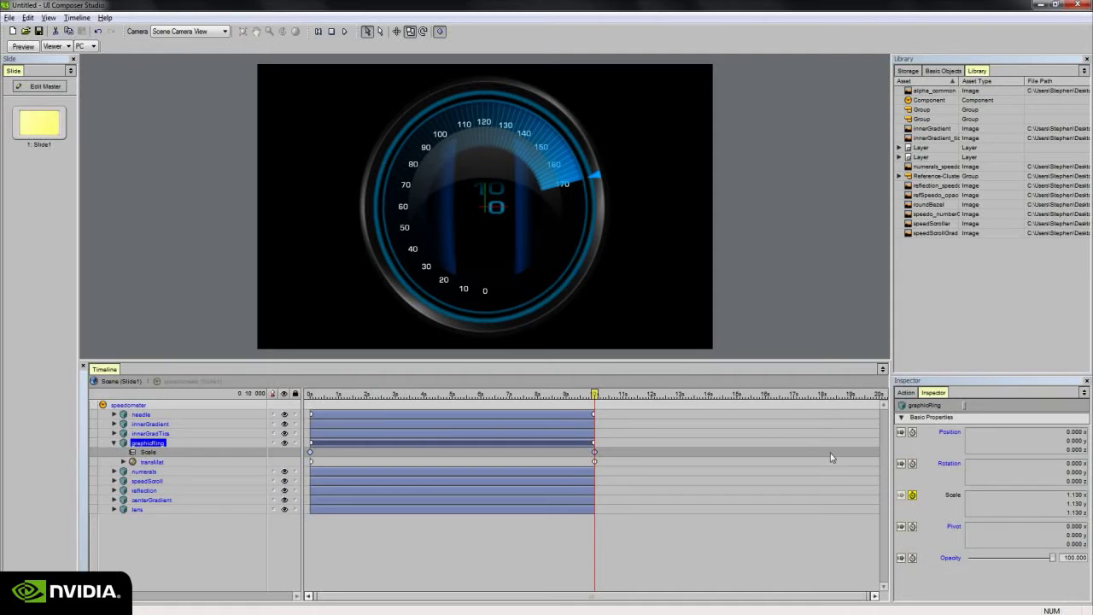
left_click_drag(594, 394, 255, 370)
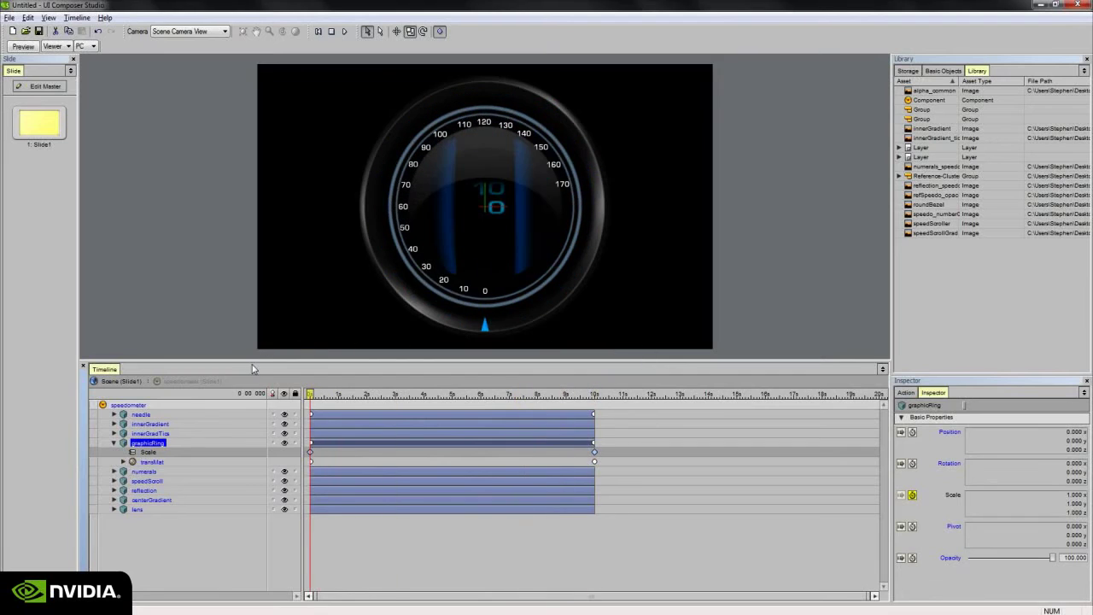
Expand speedScroll and its material to reach the Diffuse Map texture settings
left_click(145, 472)
left_click(128, 481)
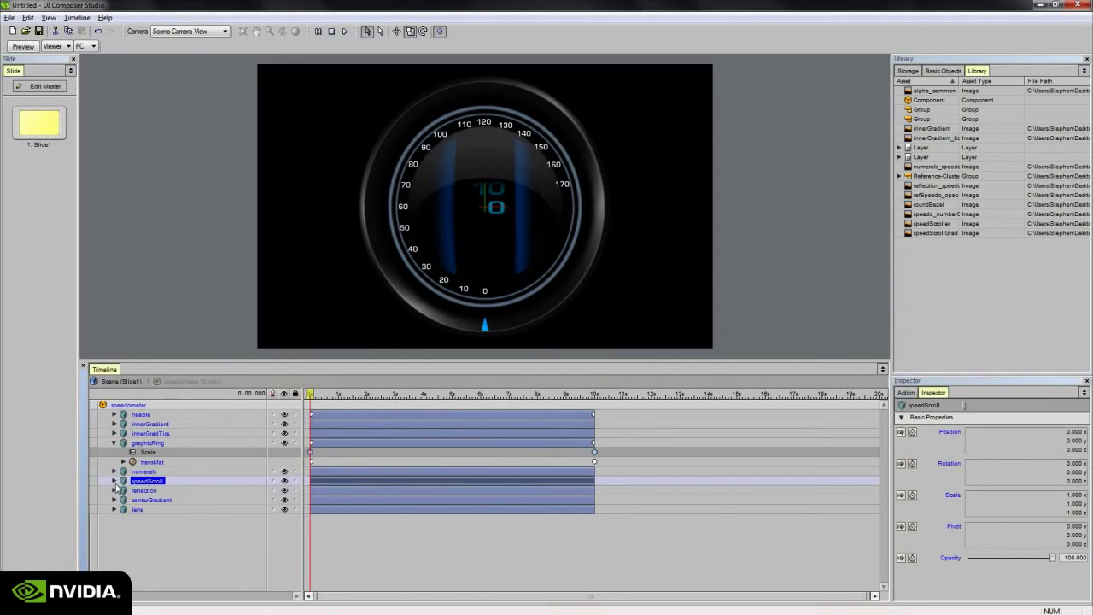
left_click(114, 481)
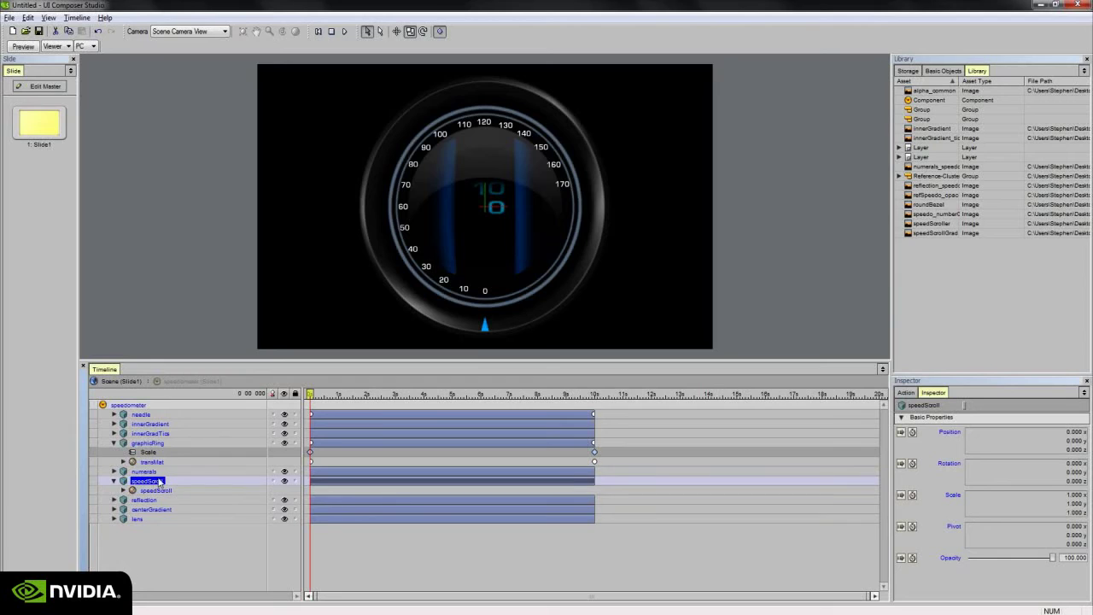
left_click(147, 472)
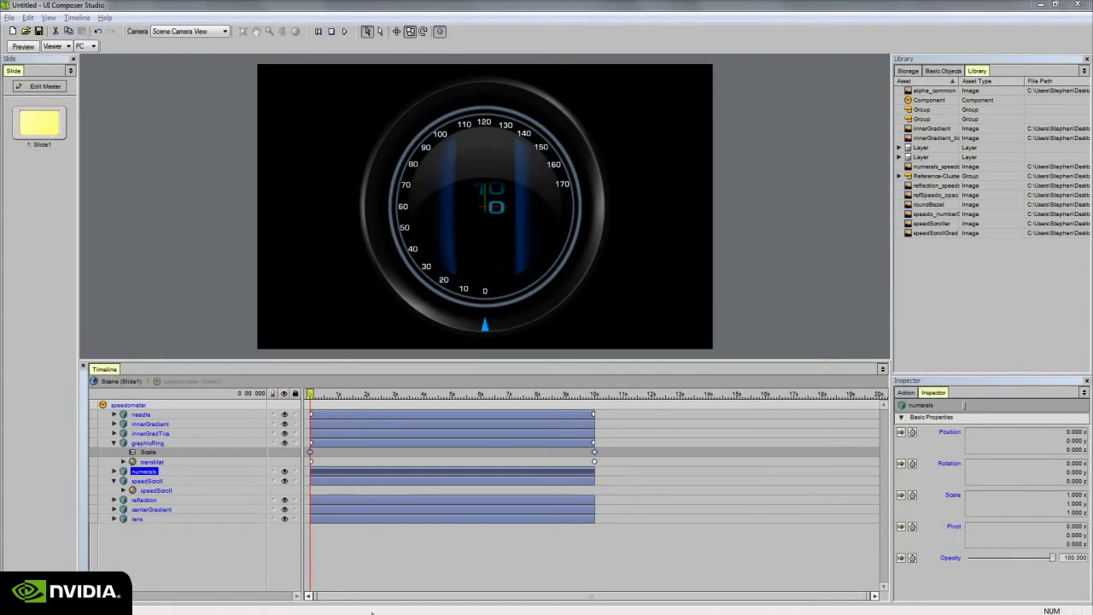
left_click(129, 491)
left_click(124, 490)
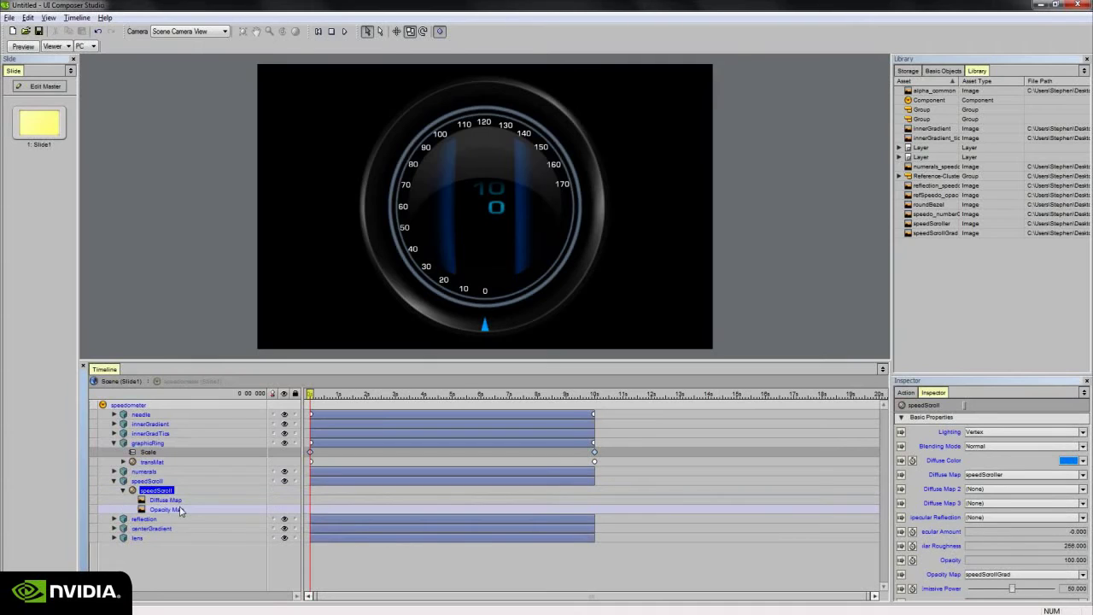
left_click(166, 500)
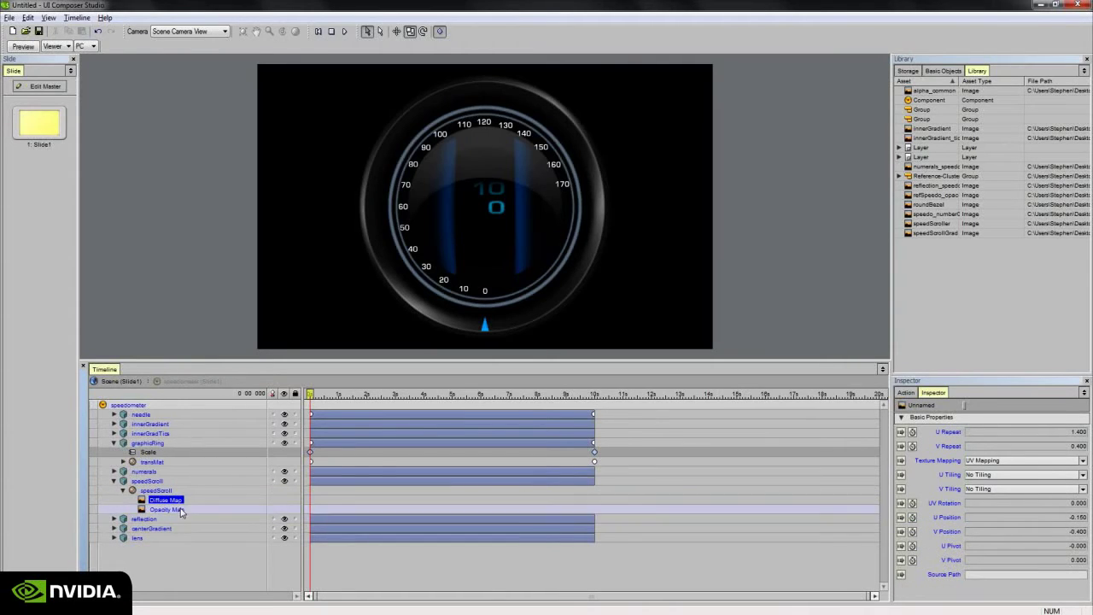
left_click(179, 510)
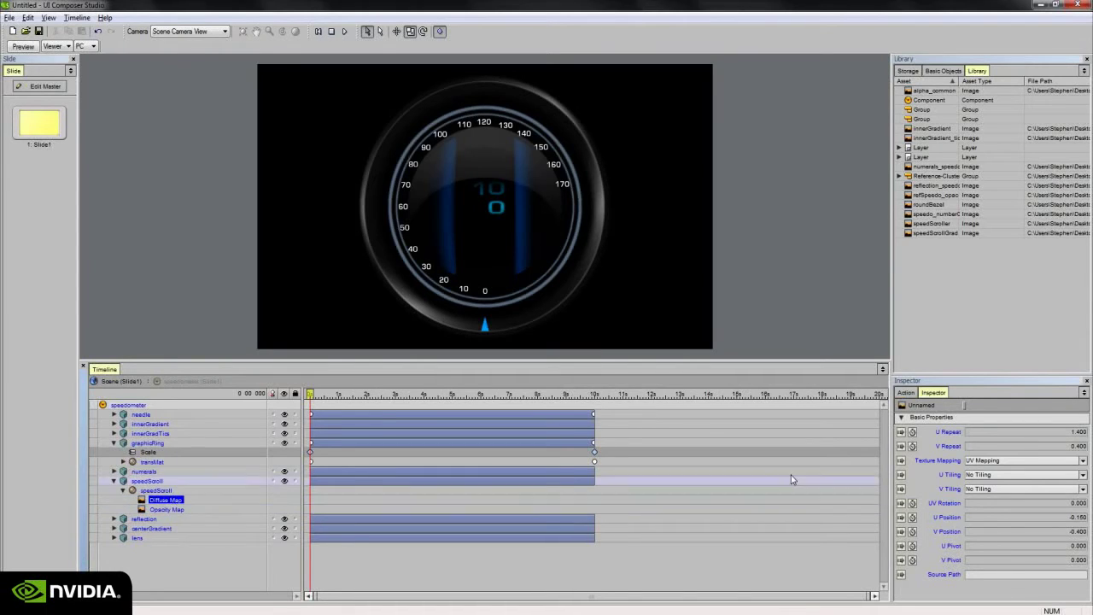
Animate the Diffuse Map's V Position, raising it at 10 seconds, then scrub to check the digits
left_click(912, 532)
left_click_drag(363, 394, 594, 394)
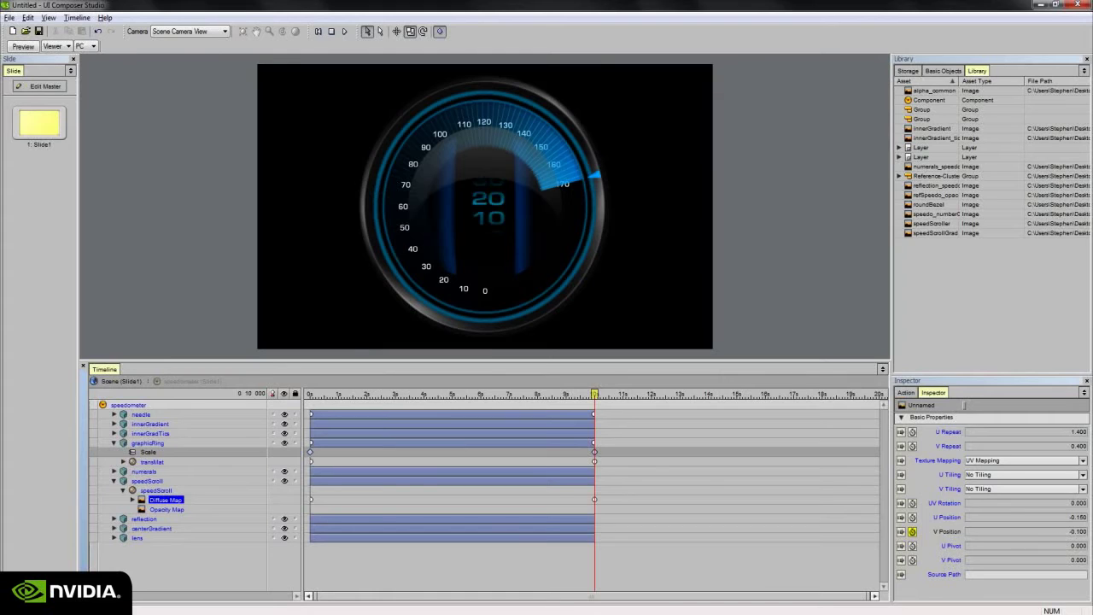
left_click_drag(1025, 531, 1087, 458)
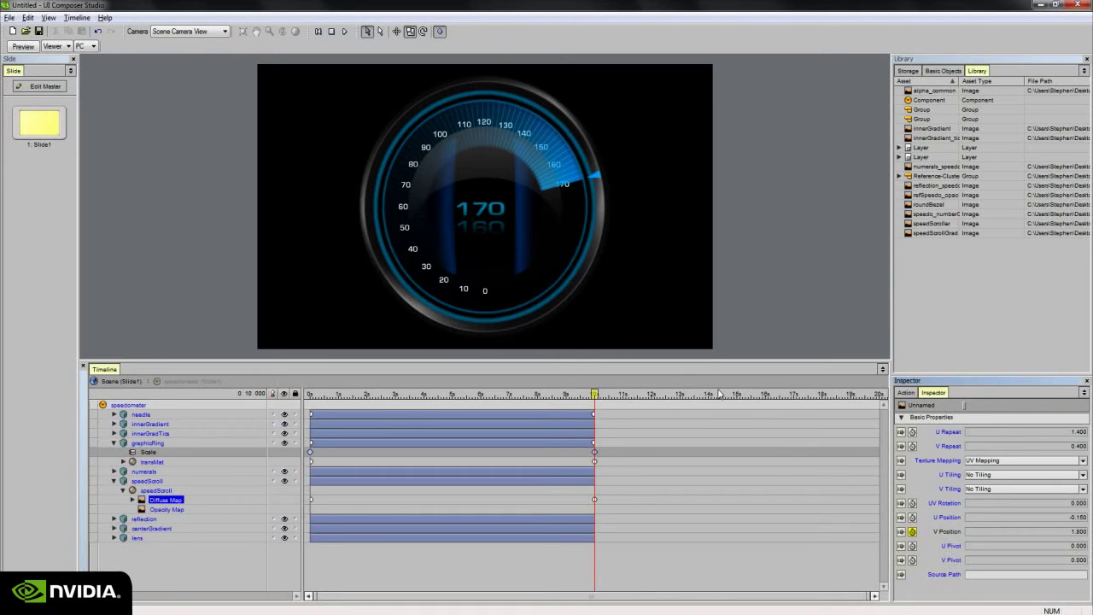
left_click_drag(594, 394, 456, 368)
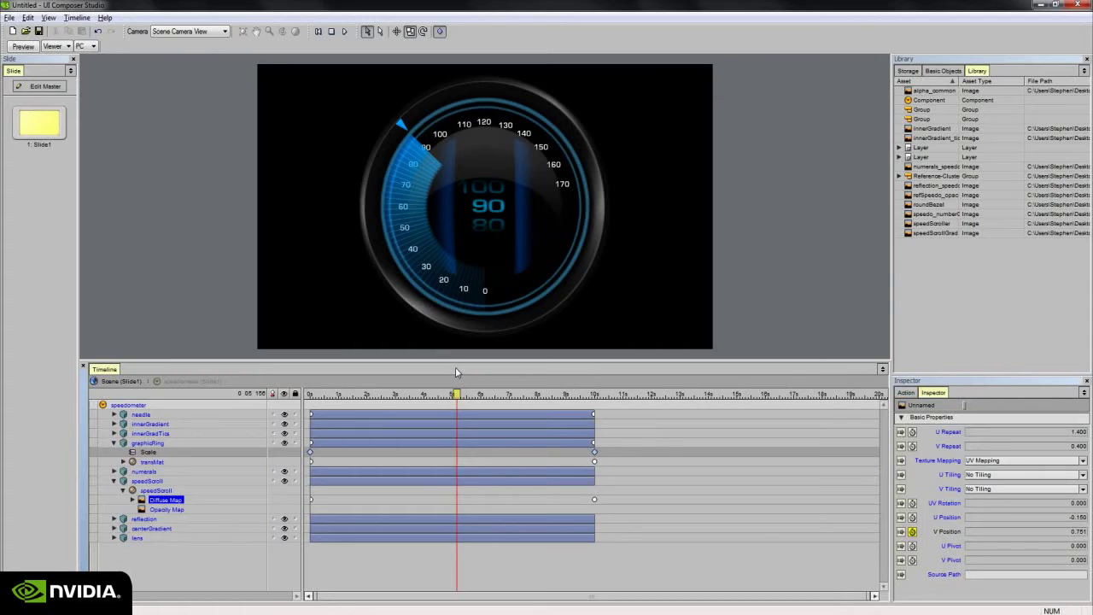
left_click_drag(455, 368, 504, 414)
key("Caps_Lock")
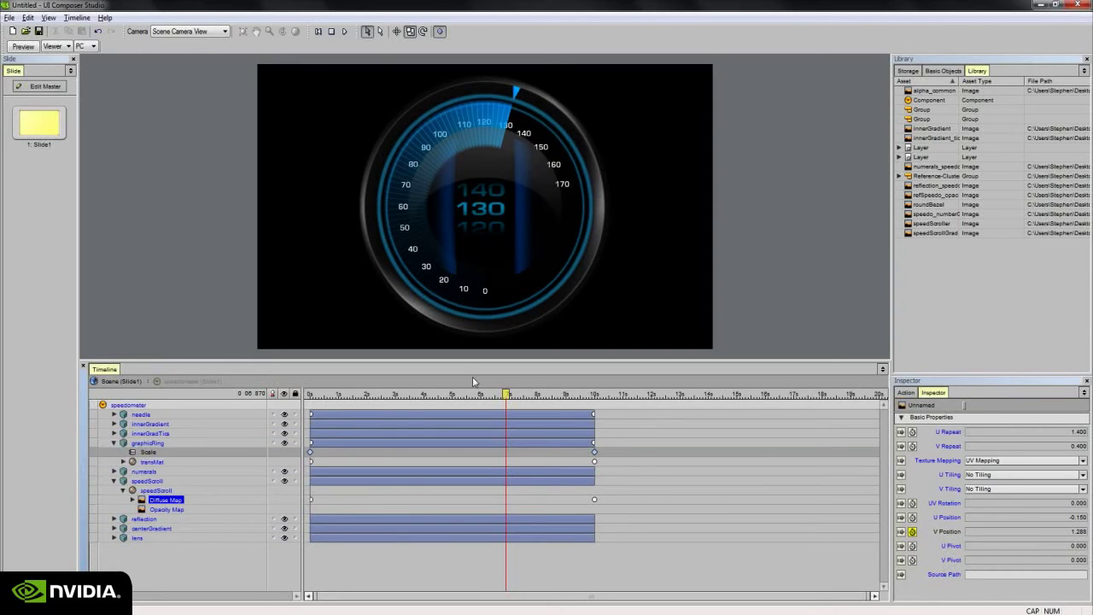
Animate the speedScroll material's Diffuse Color to Red at 10 seconds, then scrub back to 0
left_click(162, 491)
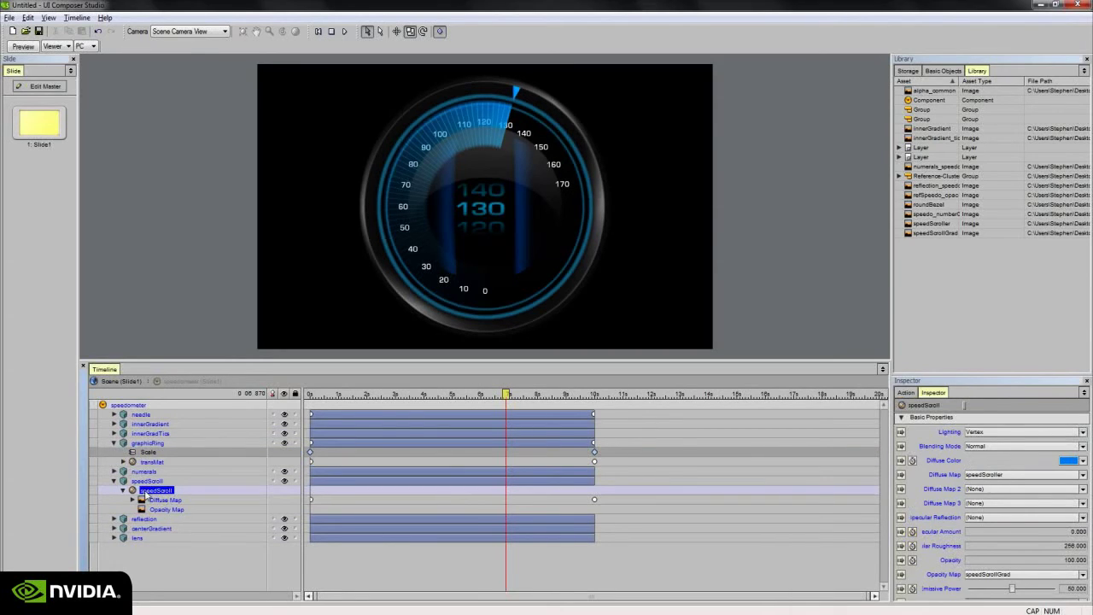
left_click(912, 460)
key("End")
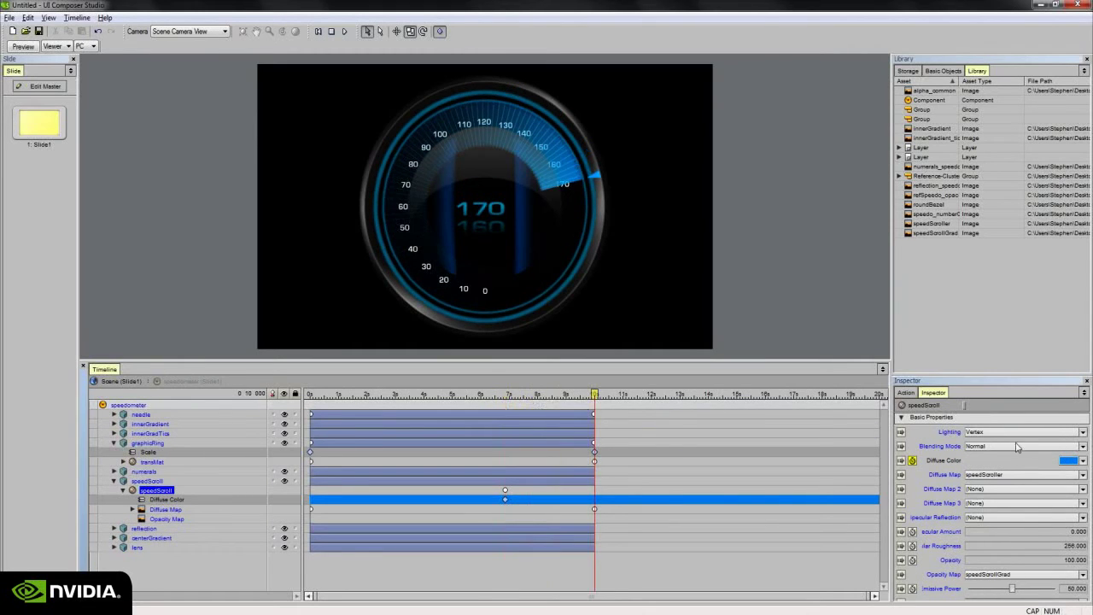
left_click(1069, 460)
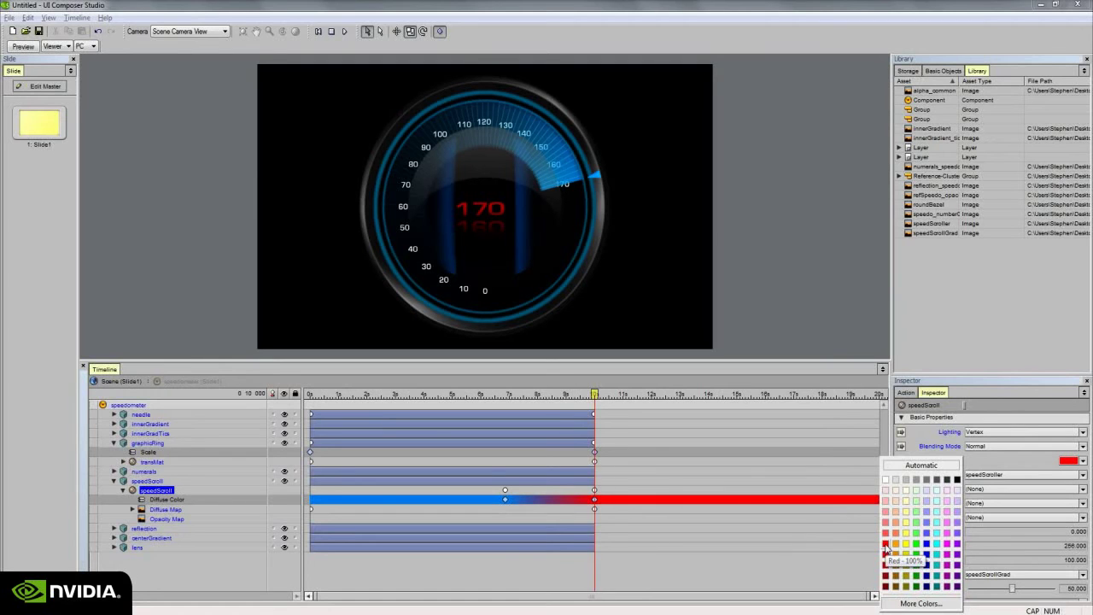
left_click(886, 547)
mouse_move(592, 394)
left_mouse_down()
mouse_move(497, 395)
mouse_move(589, 396)
mouse_move(504, 396)
mouse_move(574, 386)
left_mouse_up()
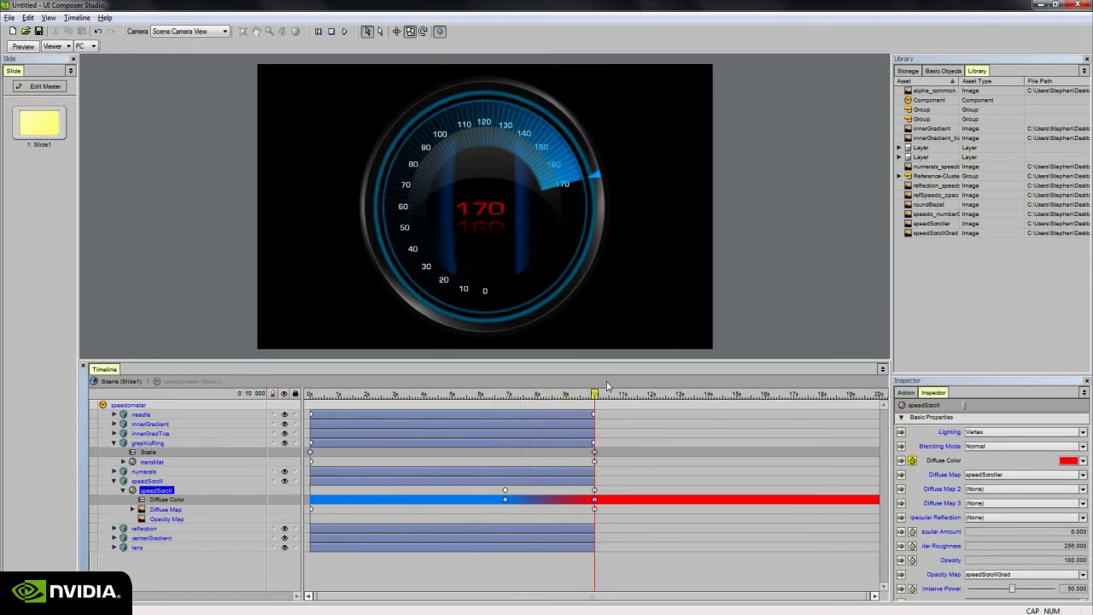
left_click_drag(594, 393, 291, 395)
Collapse speedScroll, expand the reflection layer, and select its Diffuse Map texture
left_click(114, 481)
left_click(144, 491)
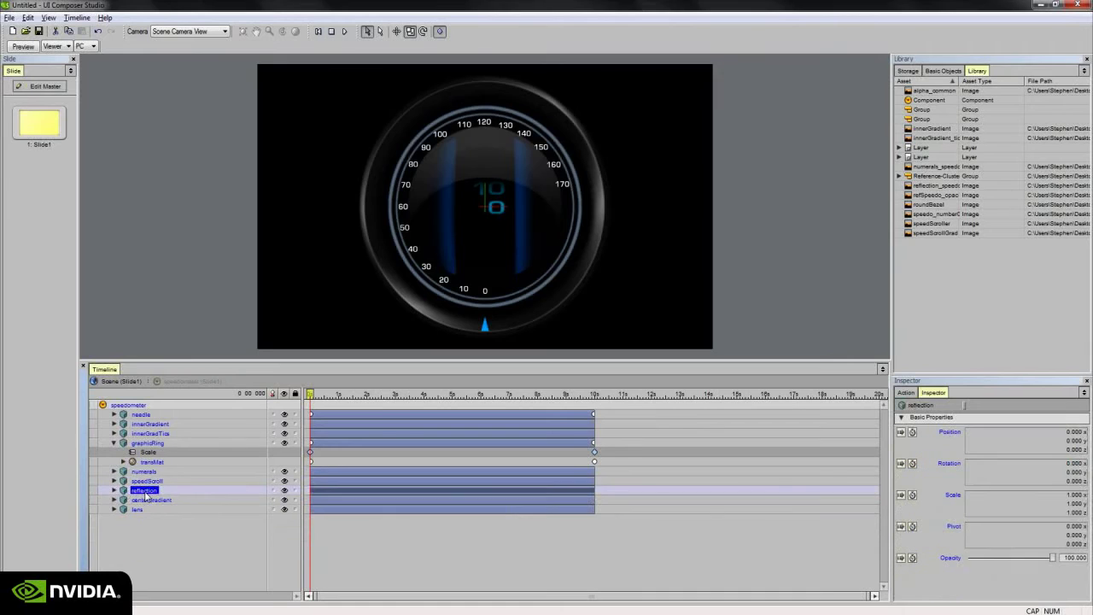
left_click(147, 499)
left_click(137, 509)
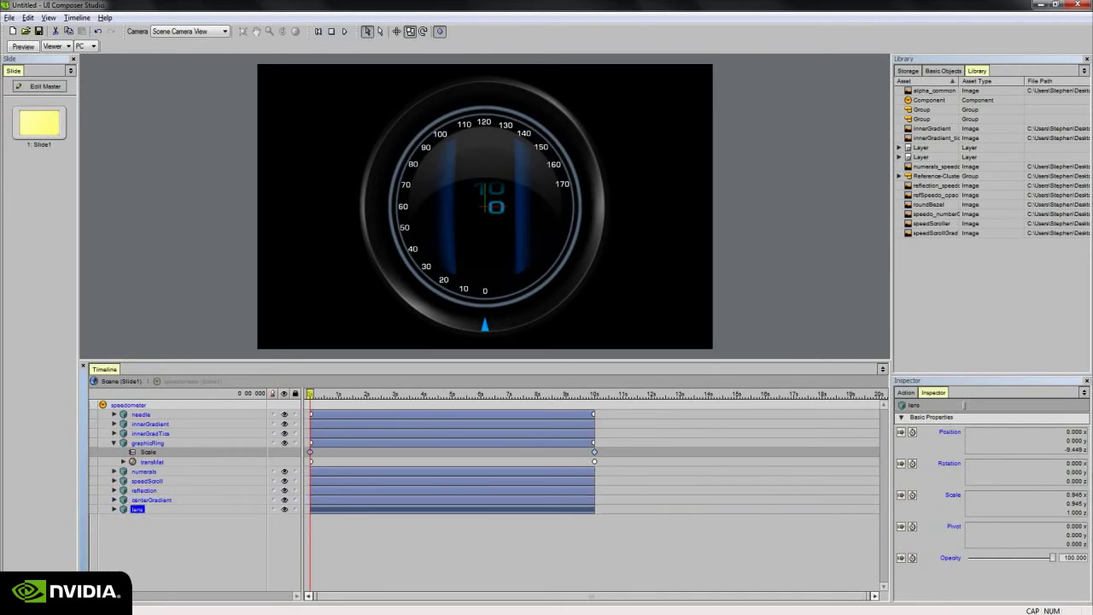
key("Caps_Lock")
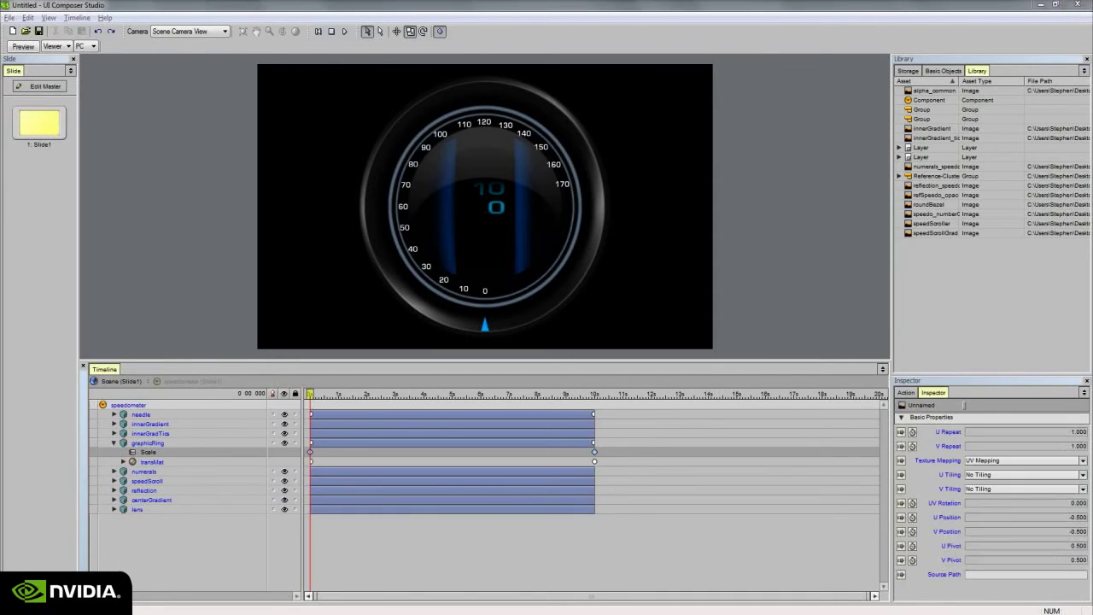
left_click(168, 492)
left_click(115, 491)
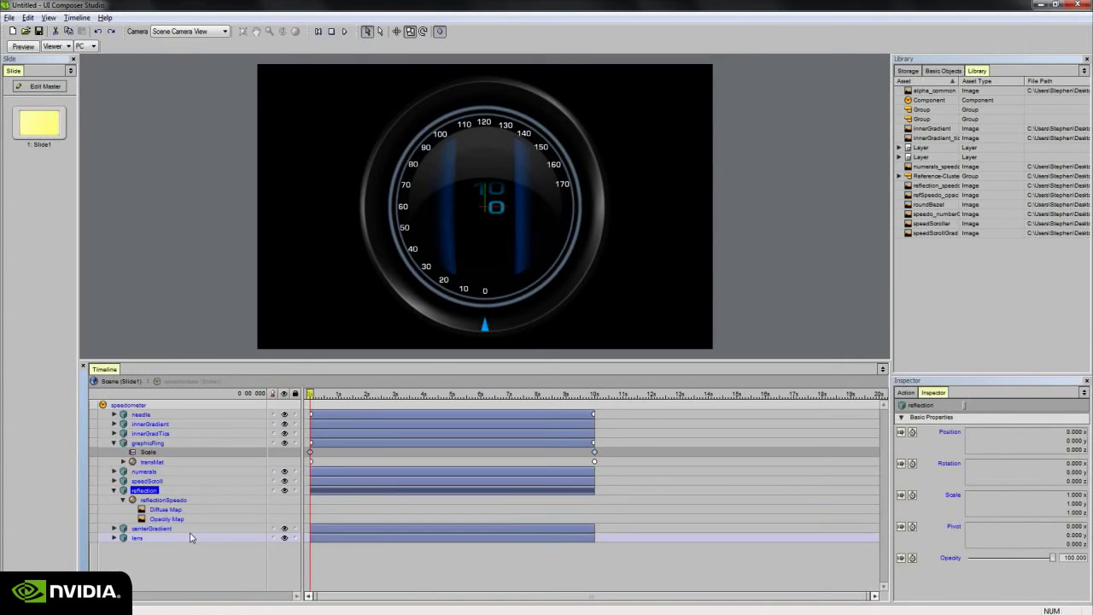
left_click(187, 511)
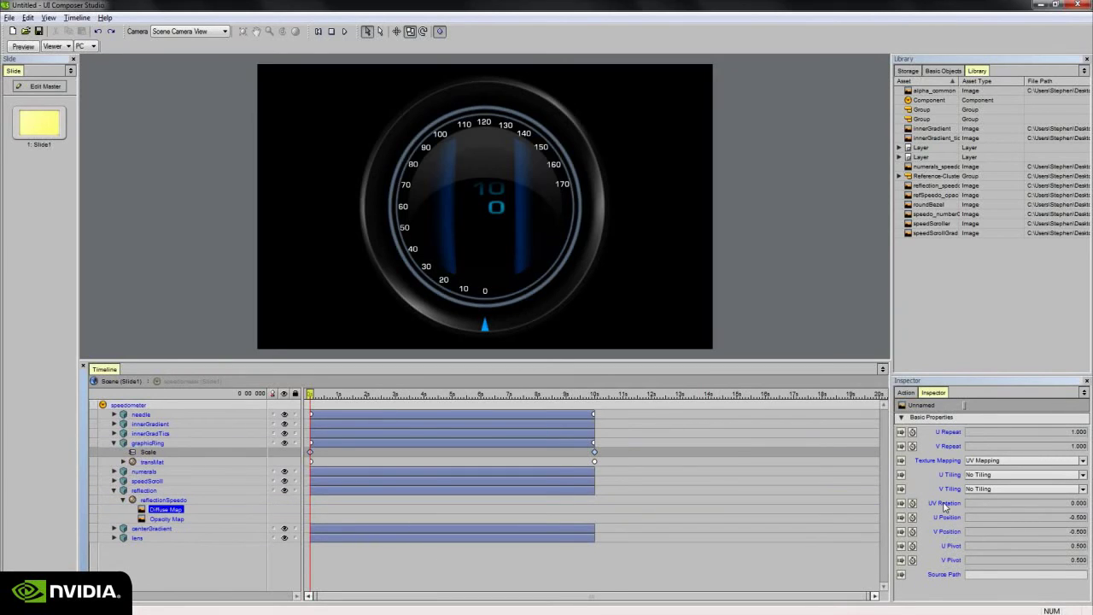
Animate the Diffuse Map's UV Rotation to about 256 at 10 seconds, then scrub to preview
left_click(912, 503)
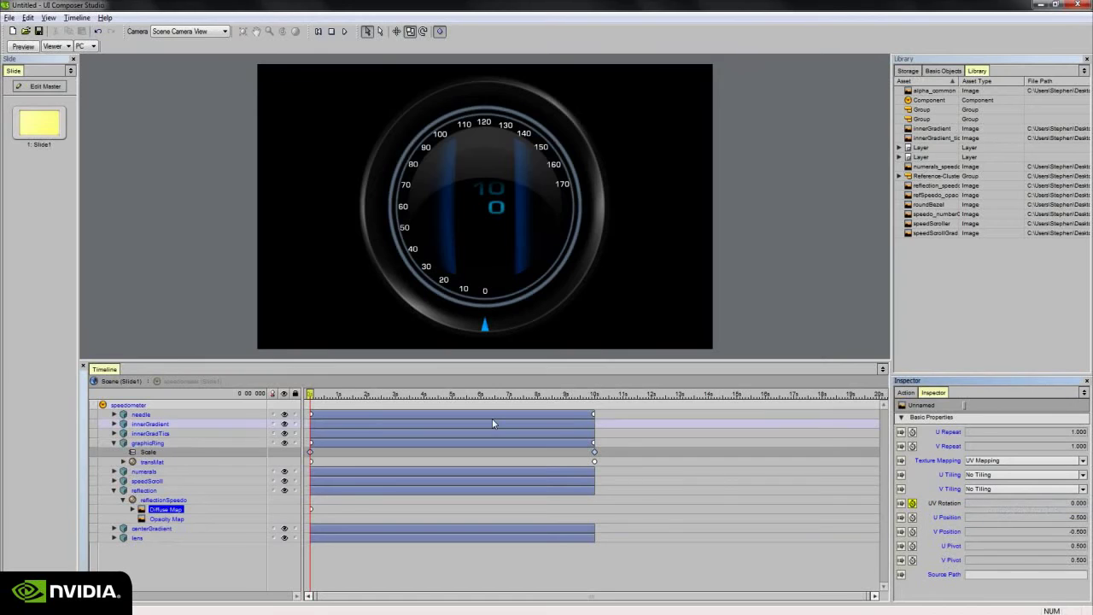
left_click_drag(322, 394, 595, 393)
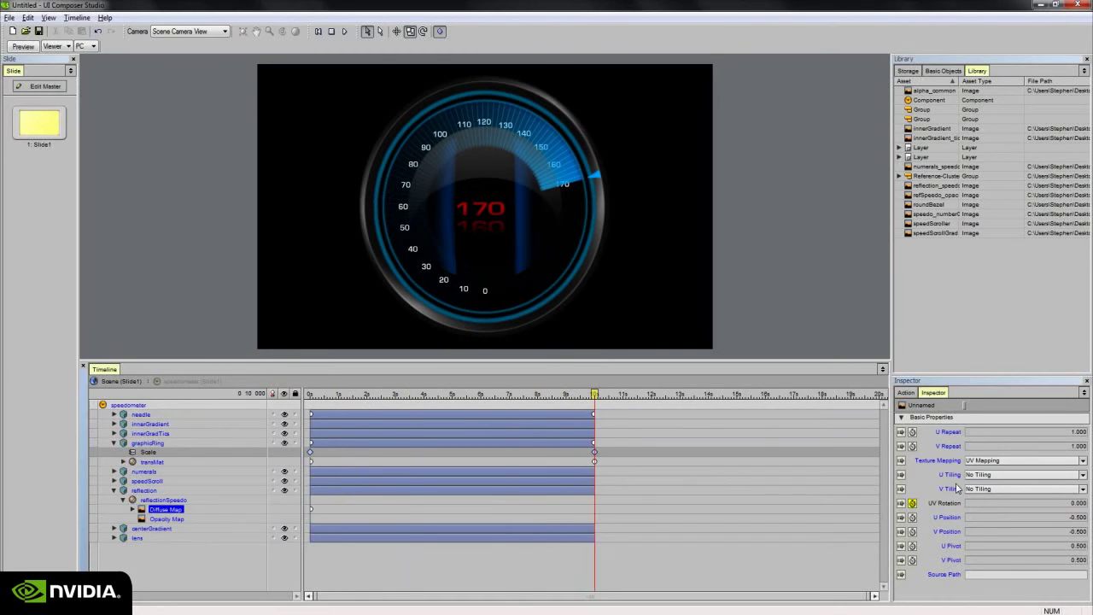
left_click_drag(1051, 507, 1087, 508)
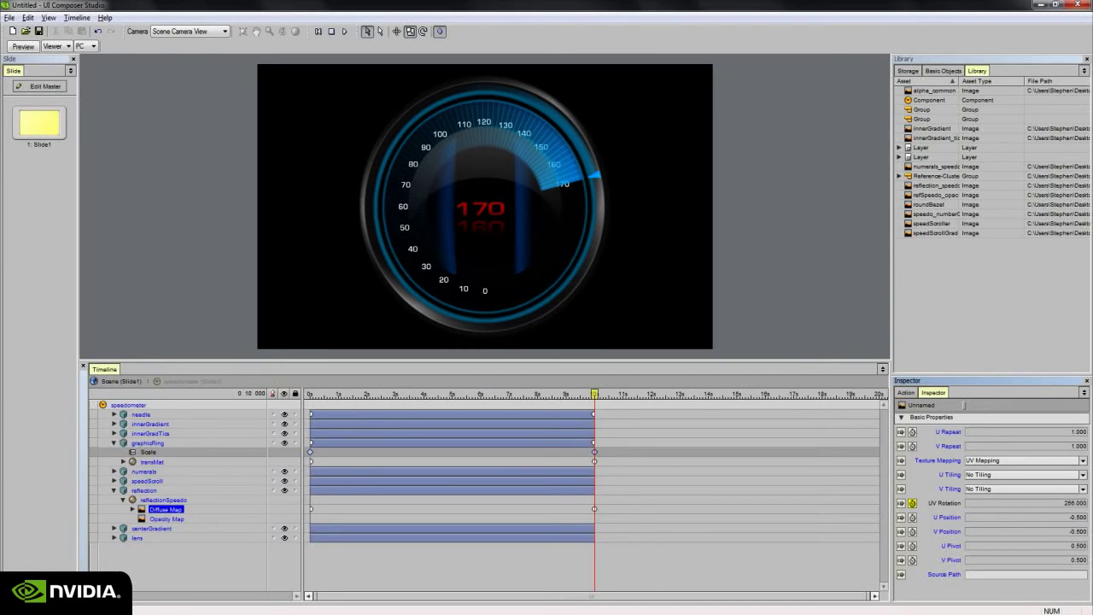
left_click(1076, 506)
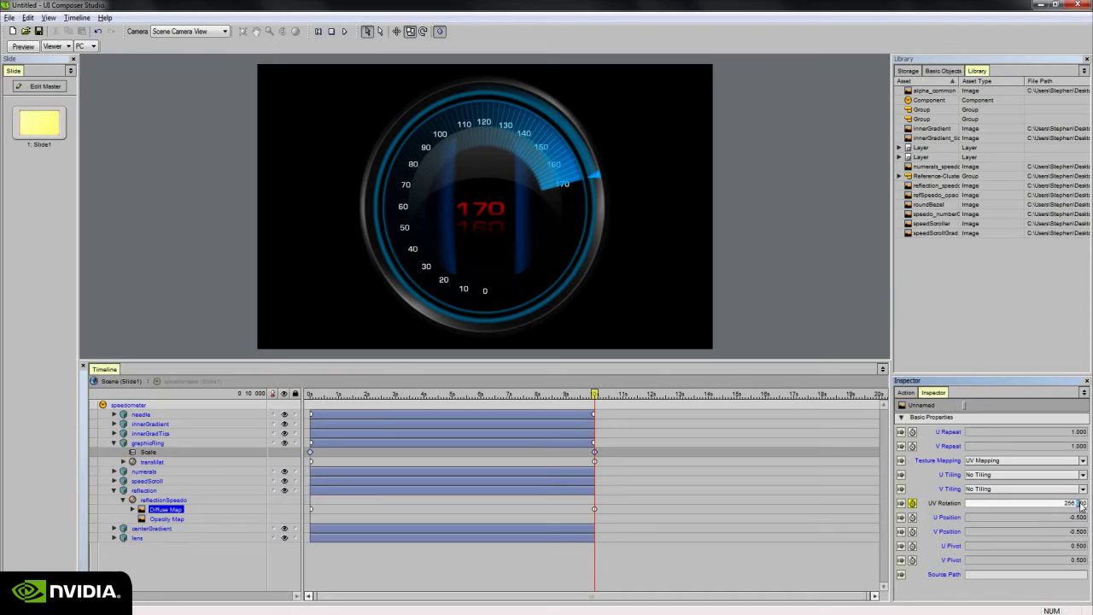
double_click(1085, 505)
left_click(524, 556)
left_click_drag(595, 394, 398, 364)
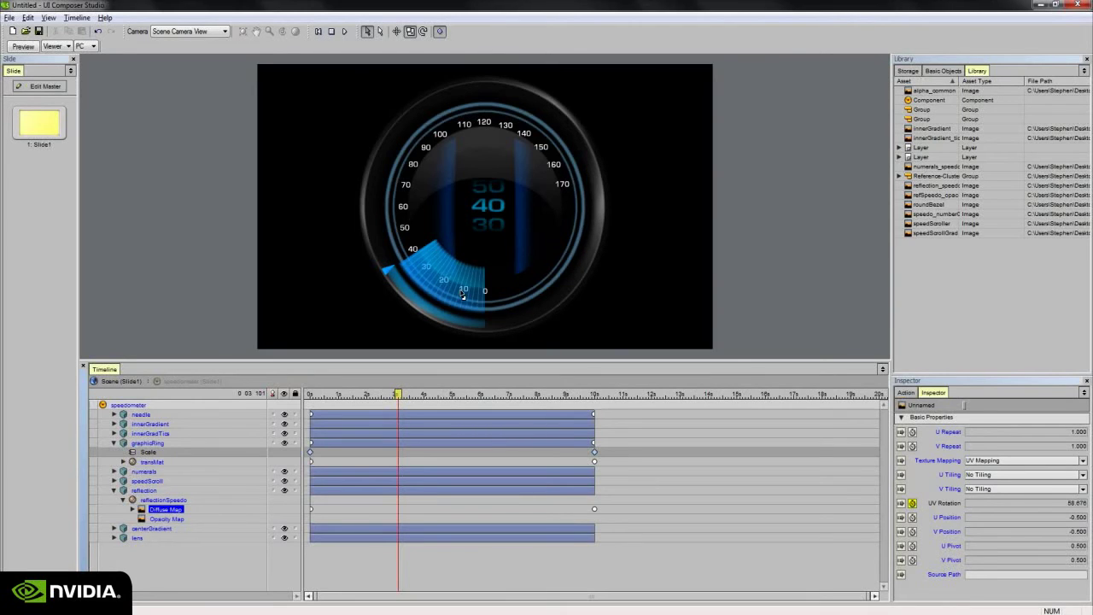
left_click_drag(398, 395, 310, 398)
Collapse the reflection layer and preview the animation at about 4 seconds
left_click(123, 491)
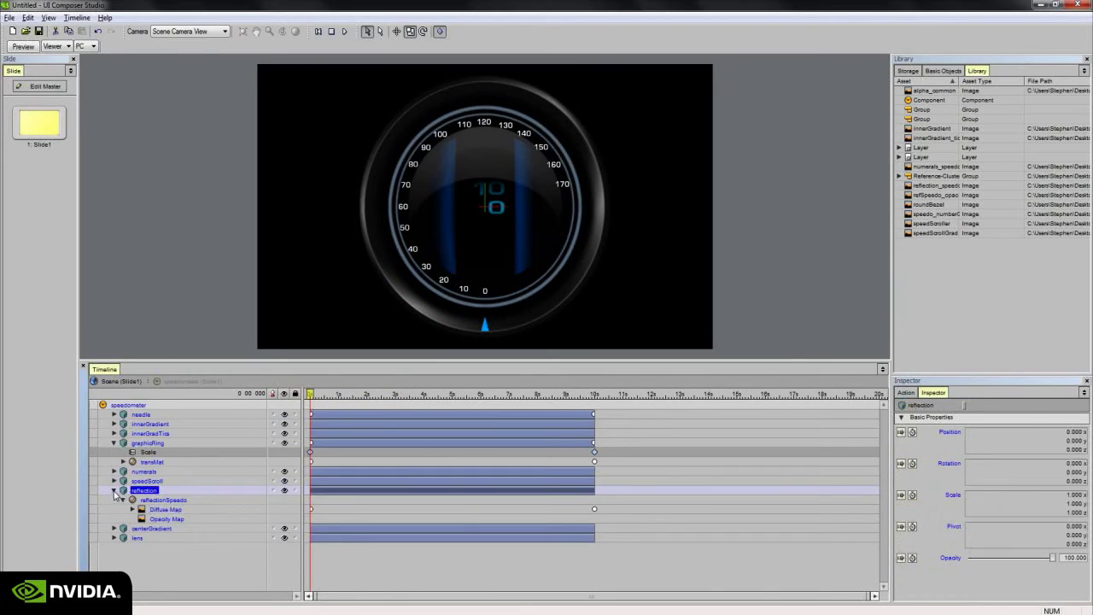
left_click(115, 492)
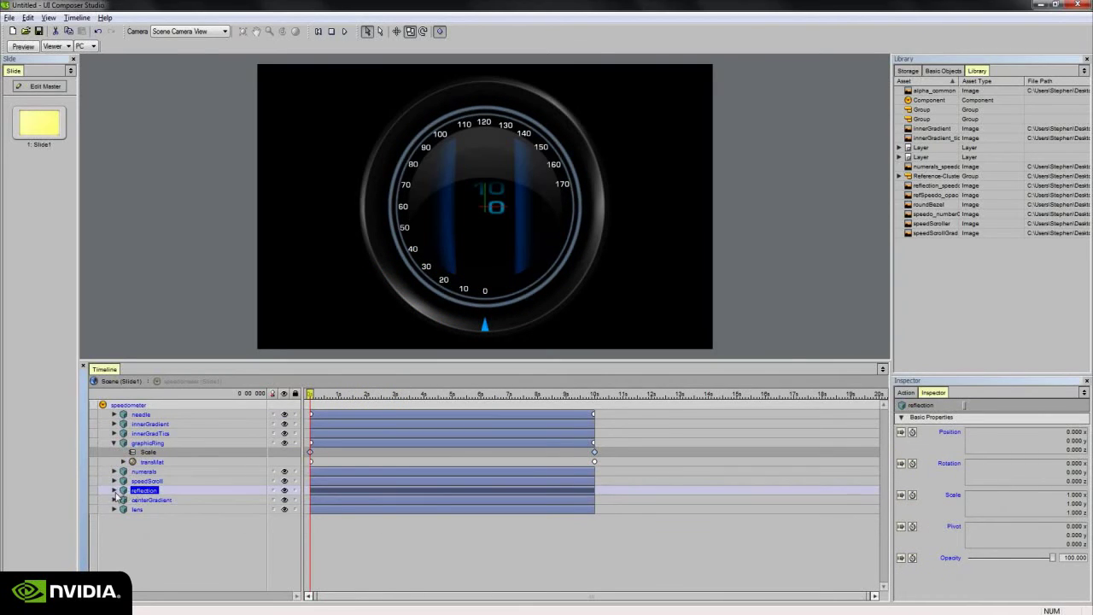
left_click_drag(387, 395, 310, 396)
Expand numerals, select its numerals material, and set Opacity Map to speedo_numberGradient
left_click(147, 481)
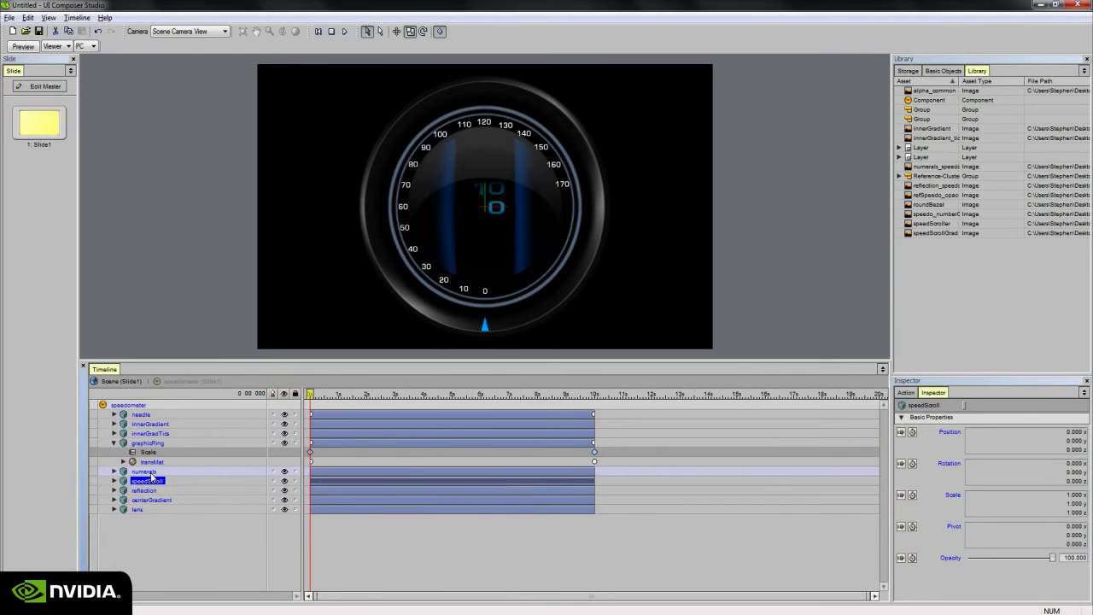
left_click(145, 471)
left_click(115, 471)
left_click(152, 480)
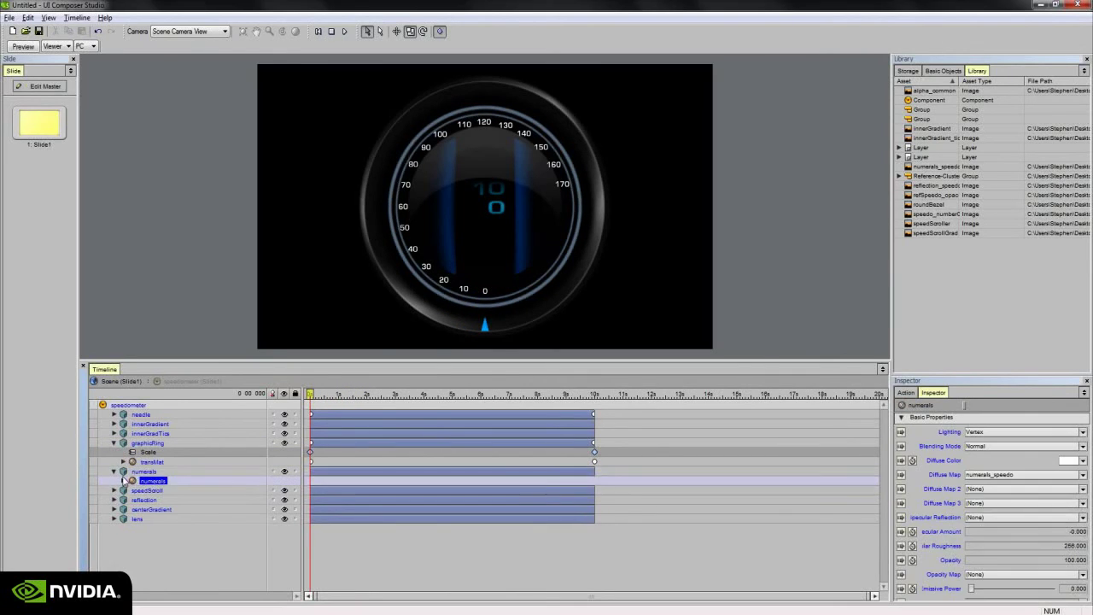
left_click(123, 481)
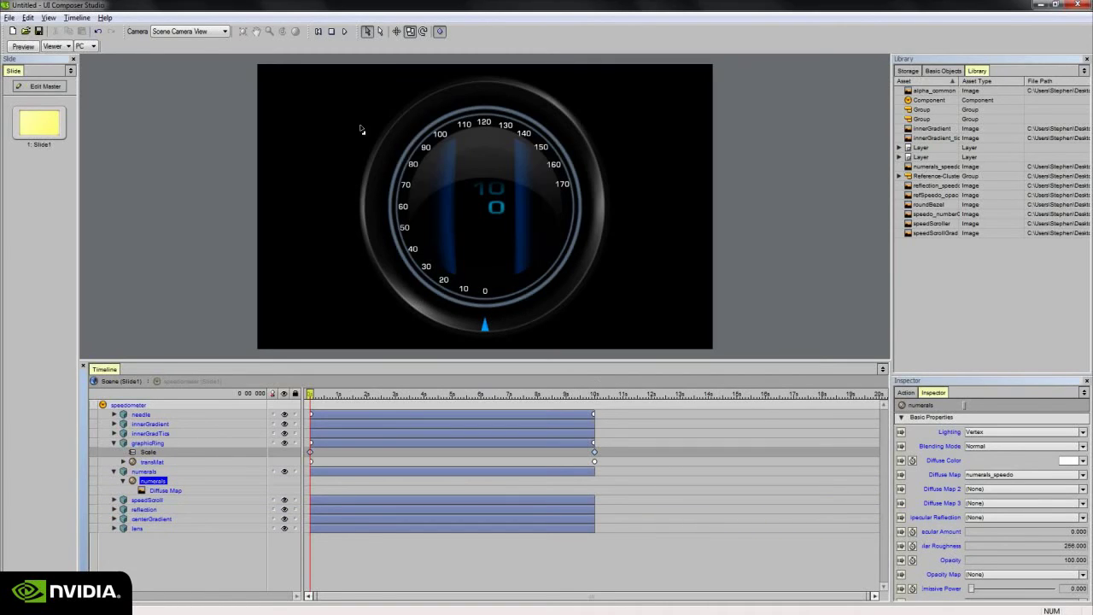
left_click(991, 575)
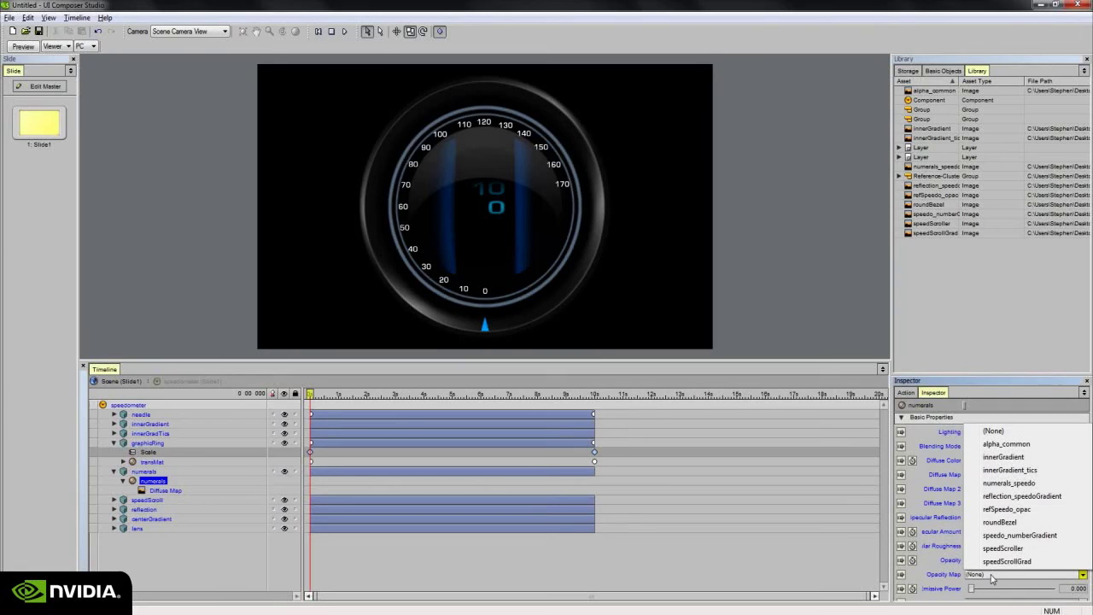
left_click(1036, 536)
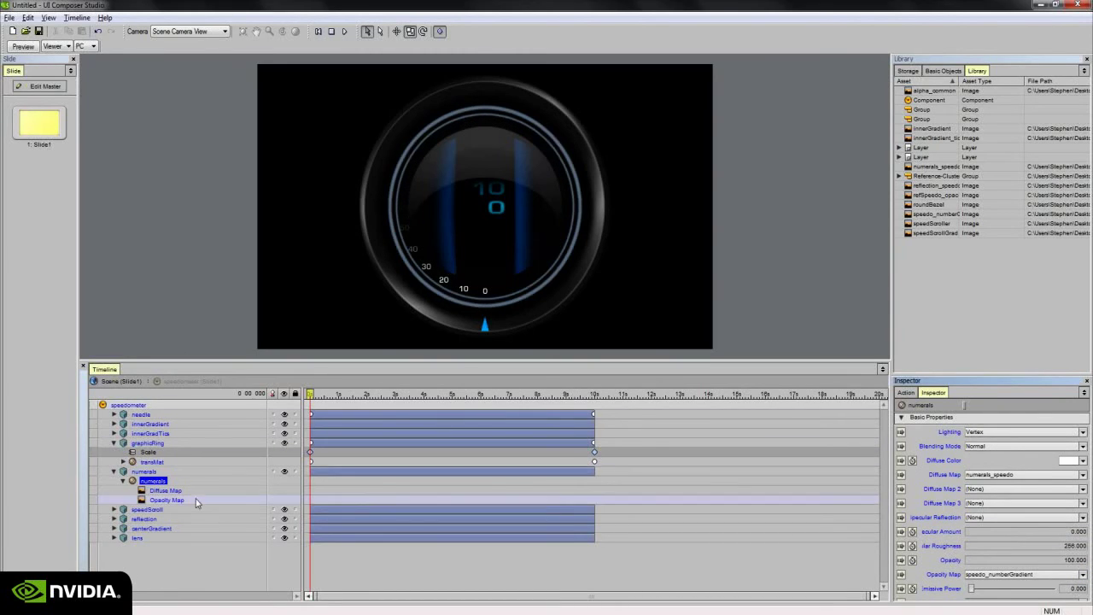
Set the numerals Opacity Map's U/V Position to -0.5 and U/V Pivot to 0.5
left_click(167, 500)
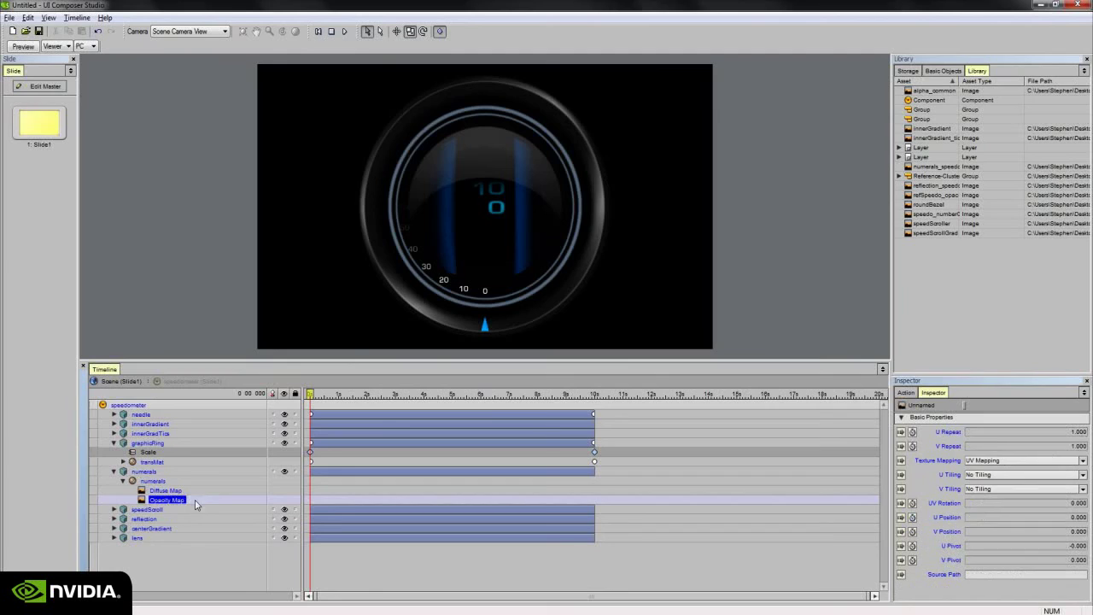
left_click(1047, 522)
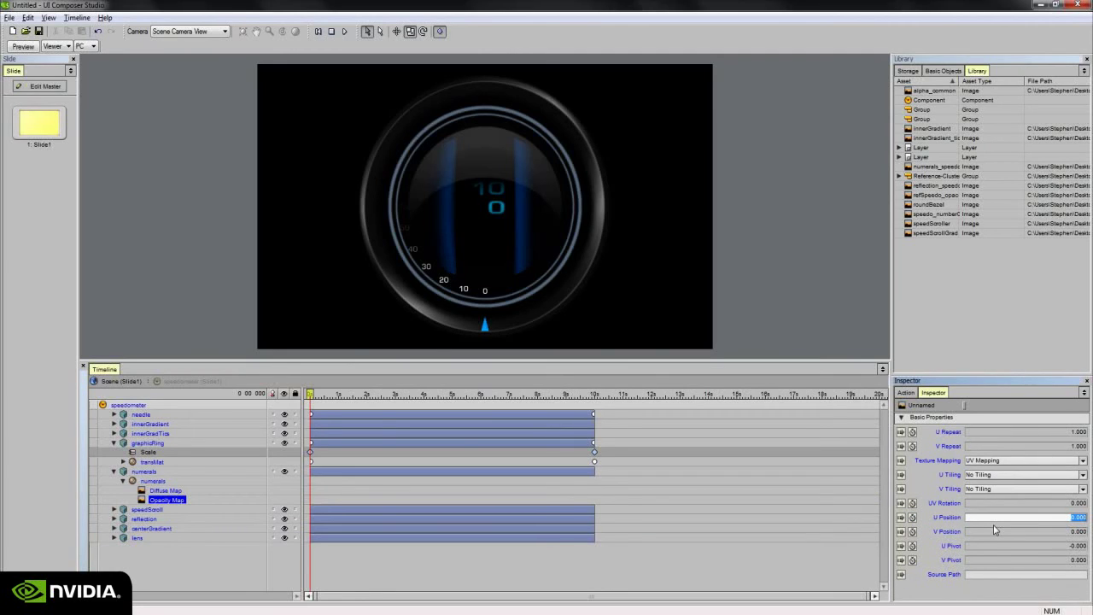
type("-0.5")
key("Tab")
type("-0.5")
key("Tab")
type("0.5")
key("Tab")
type(".5")
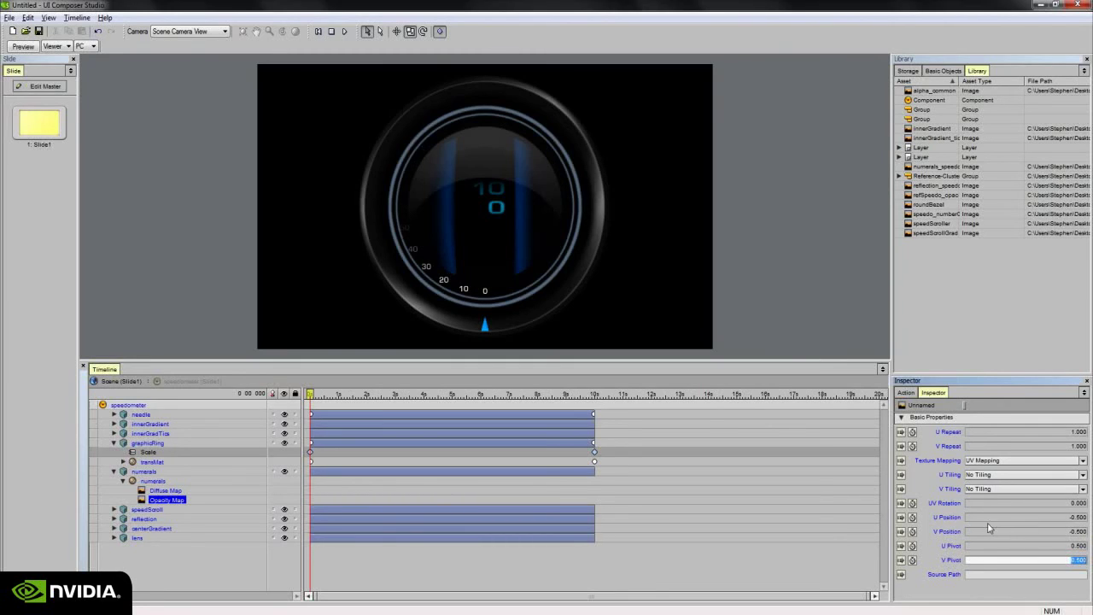
Animate the Opacity Map's UV Rotation from 0 to about 230 at 10 seconds
left_click_drag(1052, 502, 1024, 502)
left_click(912, 503)
left_click_drag(311, 394, 594, 401)
left_click_drag(1081, 506, 1092, 506)
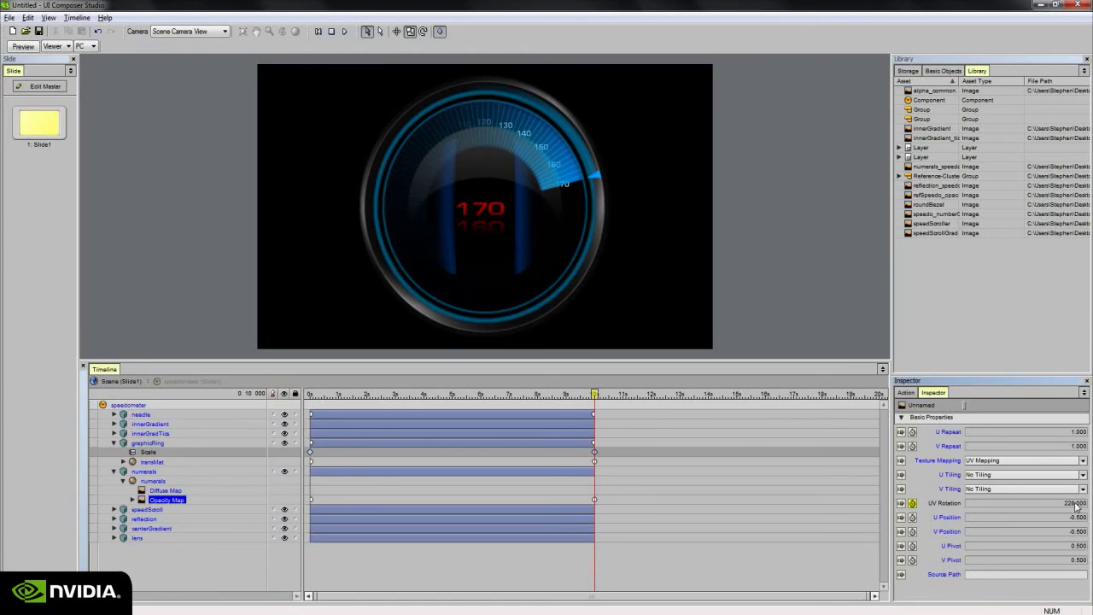
double_click(1067, 505)
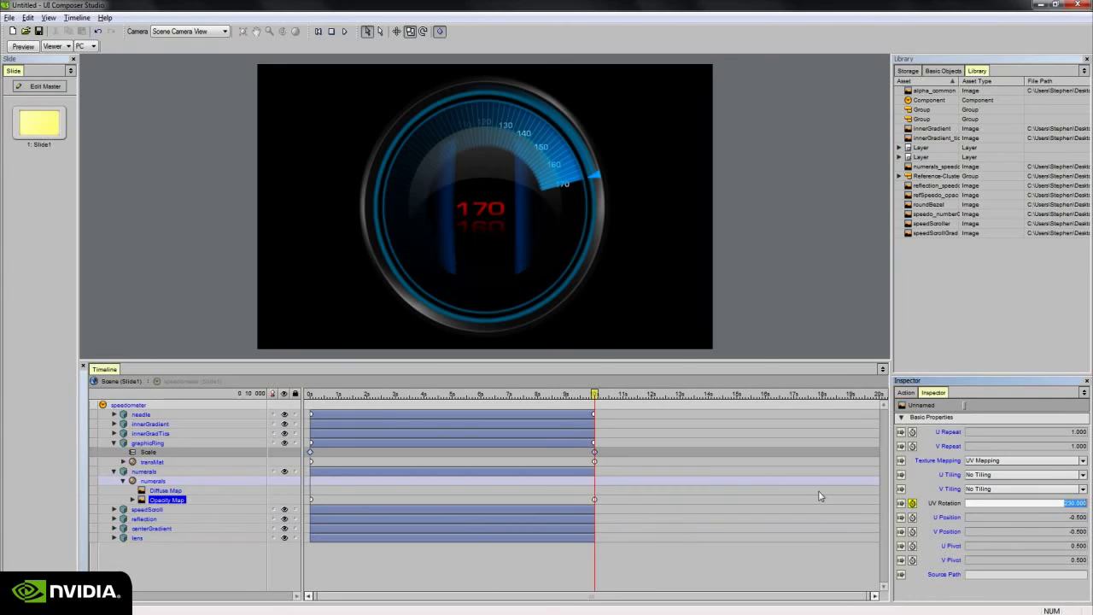
Set the numerals layer's Position Z to -5, then scrub back to about 6 seconds to preview
left_click(210, 472)
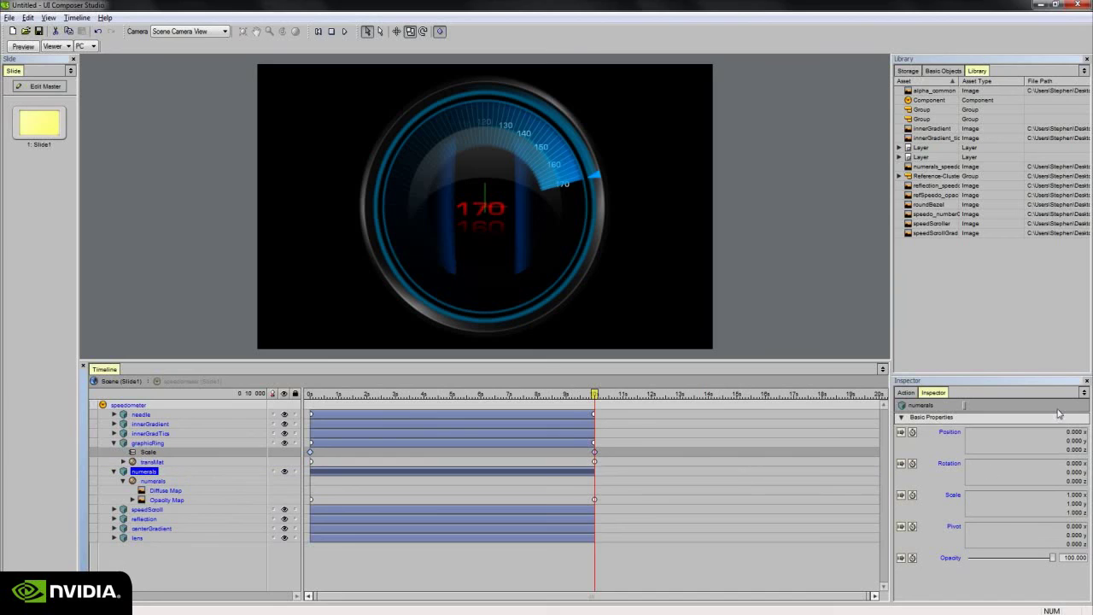
left_click_drag(1071, 451, 1055, 456)
left_click(1072, 451)
type("-5")
key("Return")
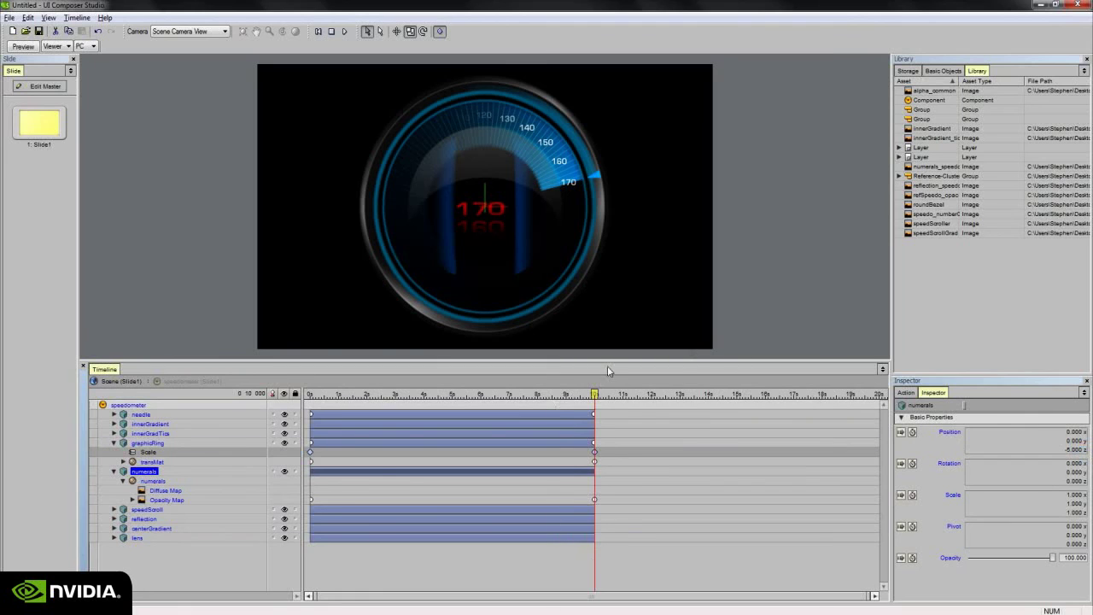
left_click_drag(595, 395, 283, 402)
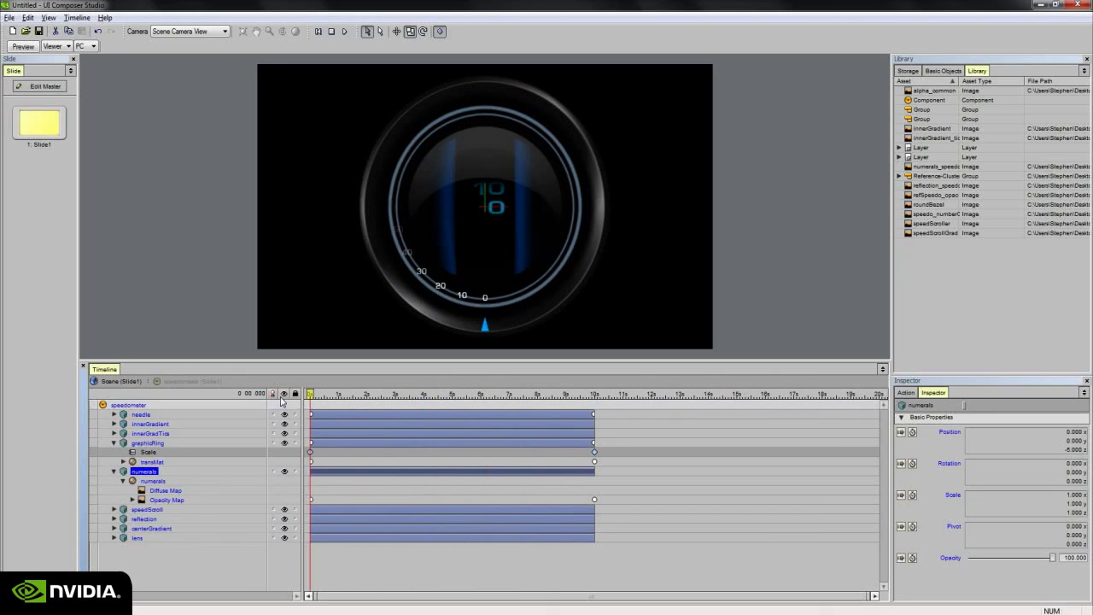
left_click(33, 452)
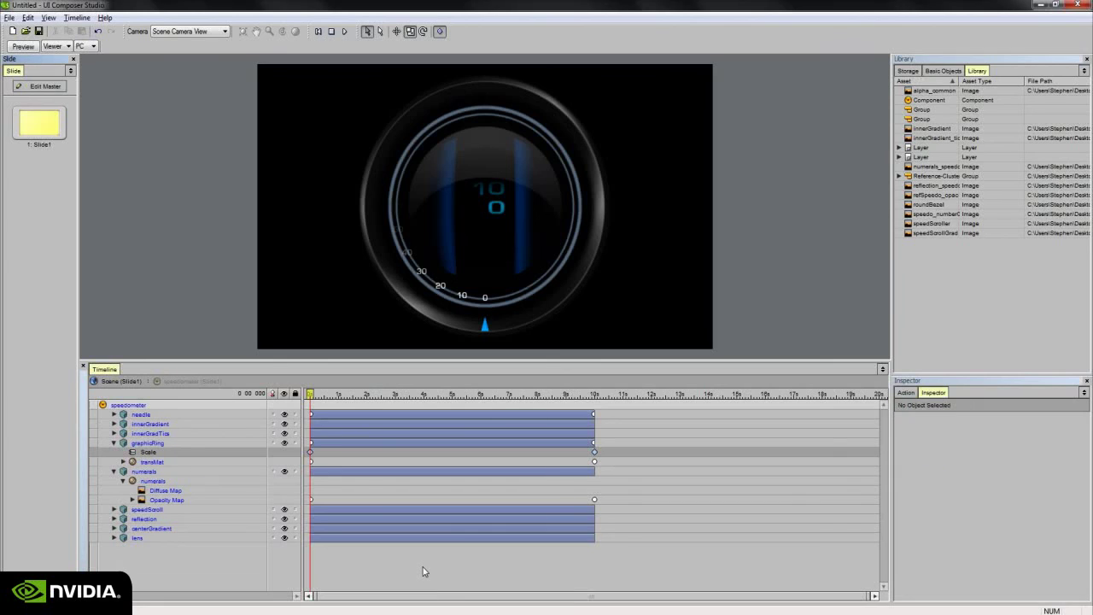